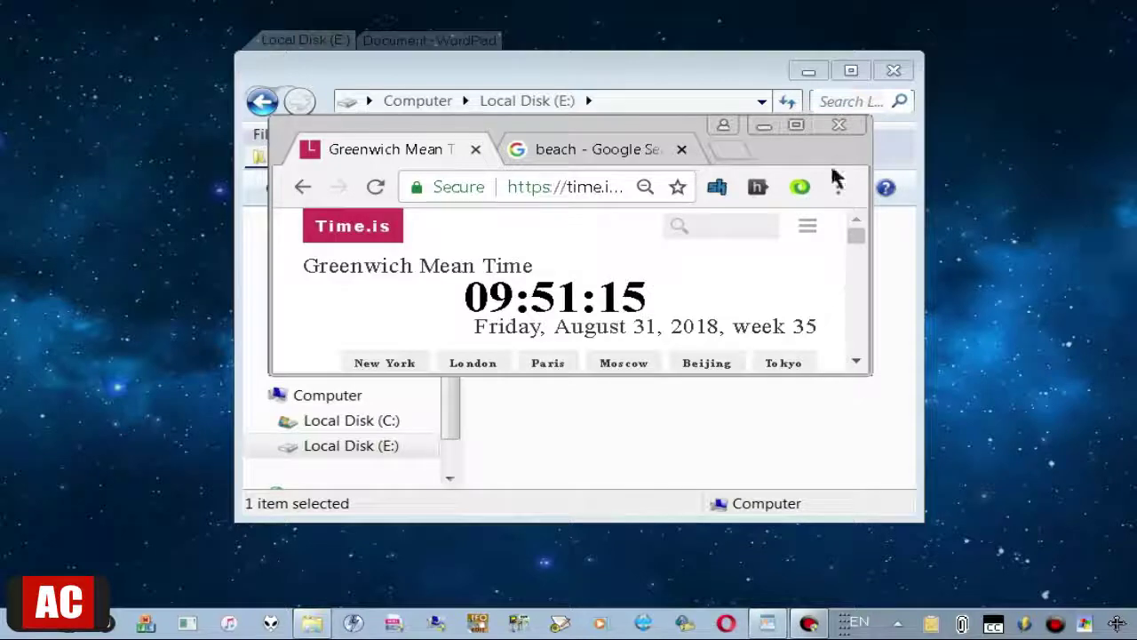
- Minimize the browser window, view the version information for Comfort Clipboard Pro, and close it
click(763, 125)
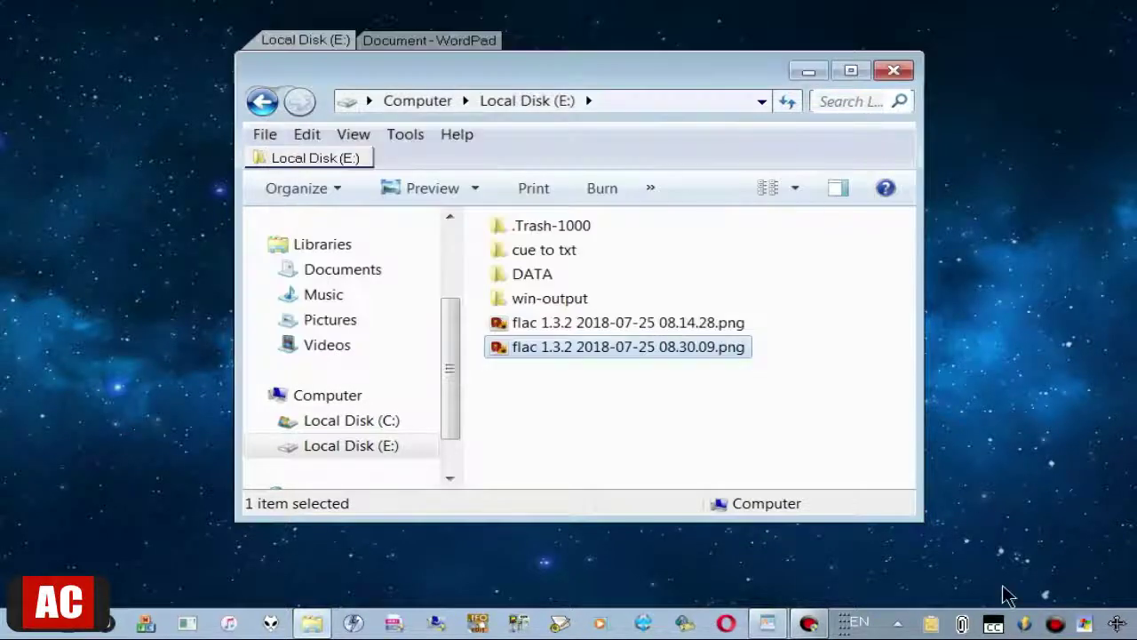
right_click(935, 626)
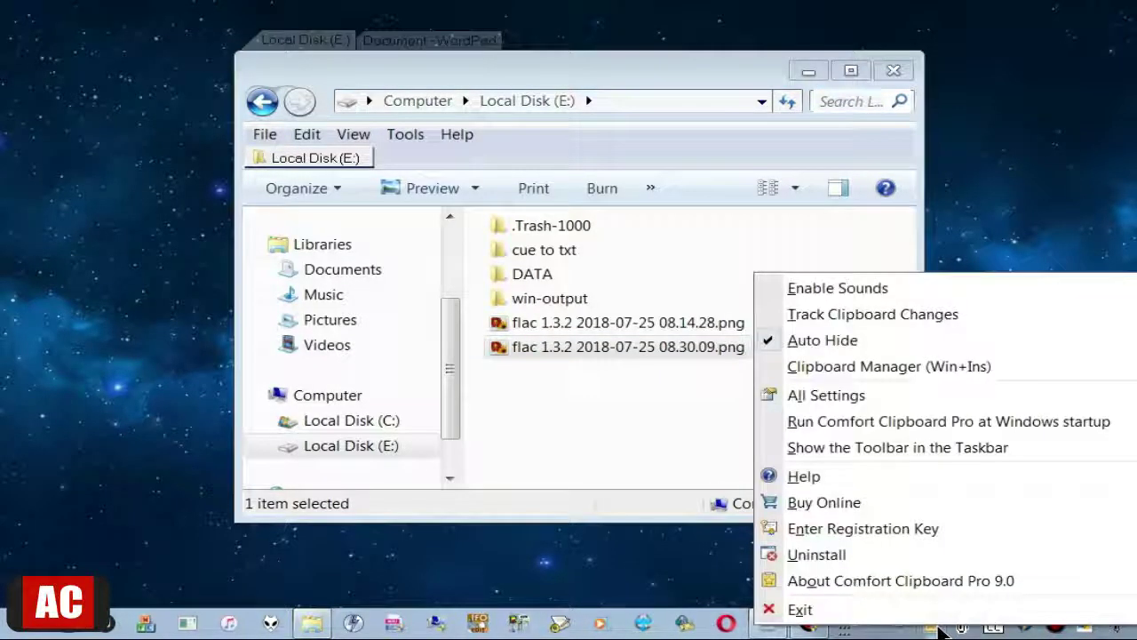
click(950, 581)
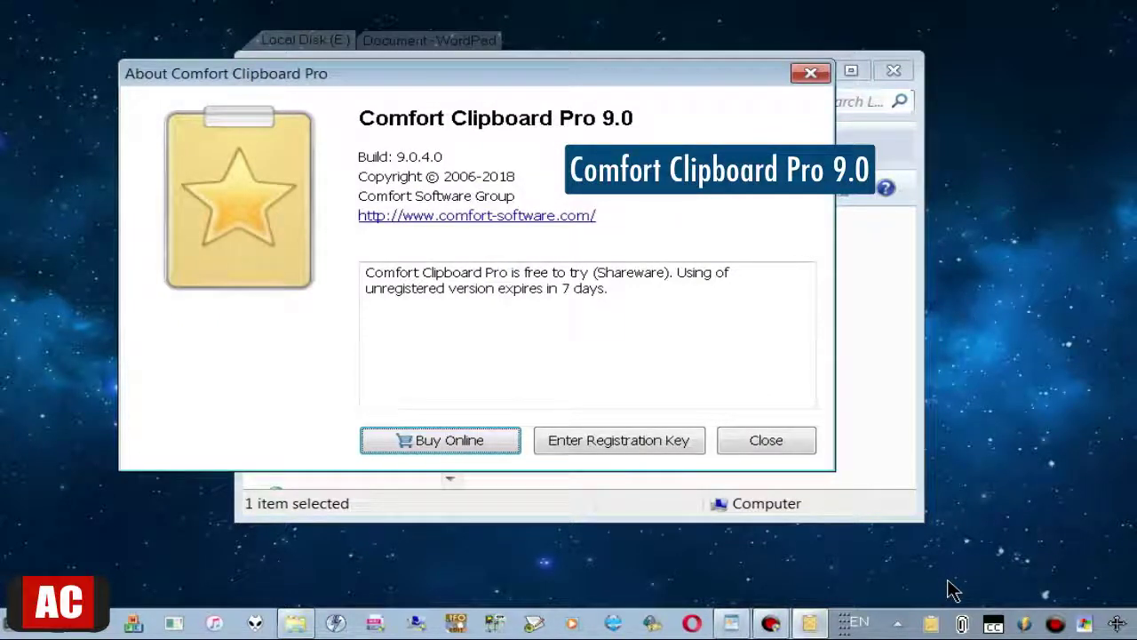
click(769, 443)
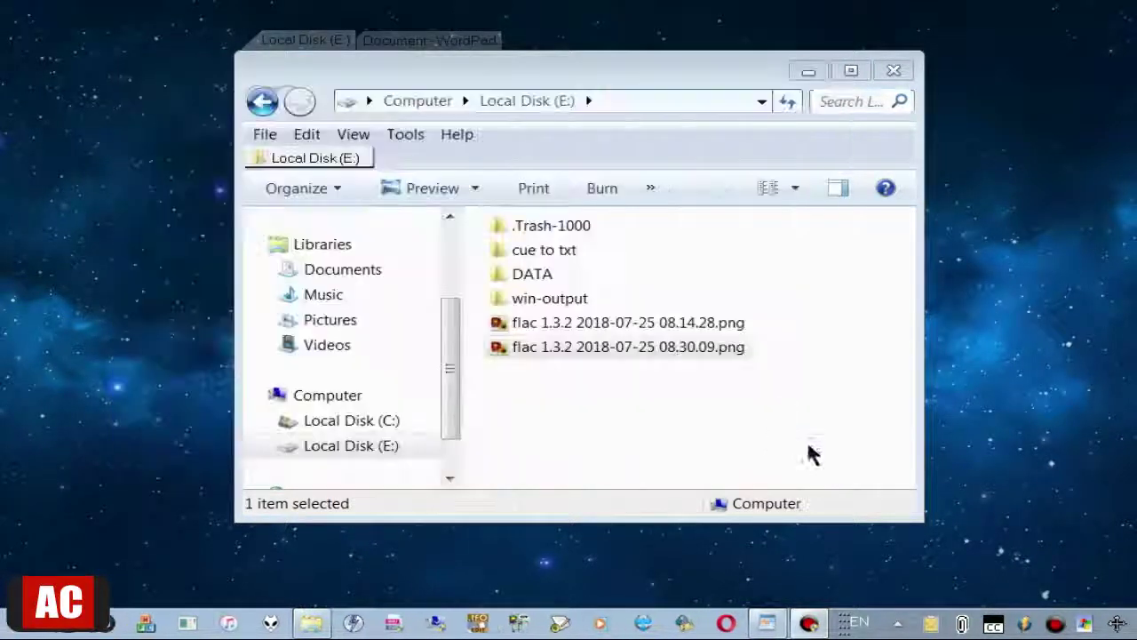
- Turn on Track Clipboard Changes in Comfort Clipboard Pro and check that the option is enabled
right_click(935, 626)
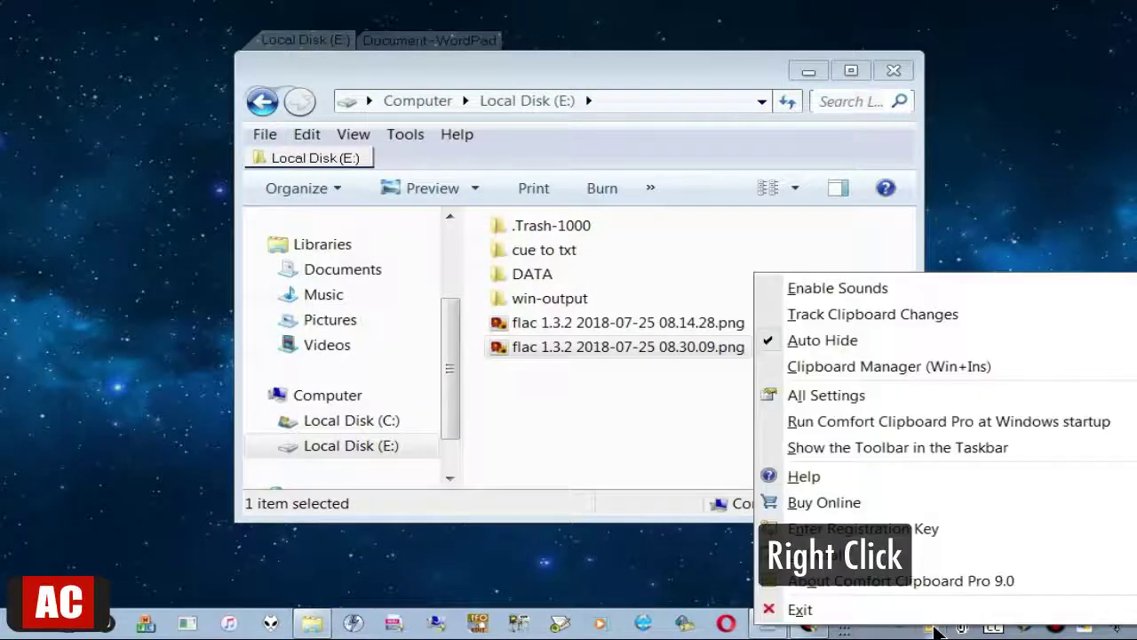
click(987, 311)
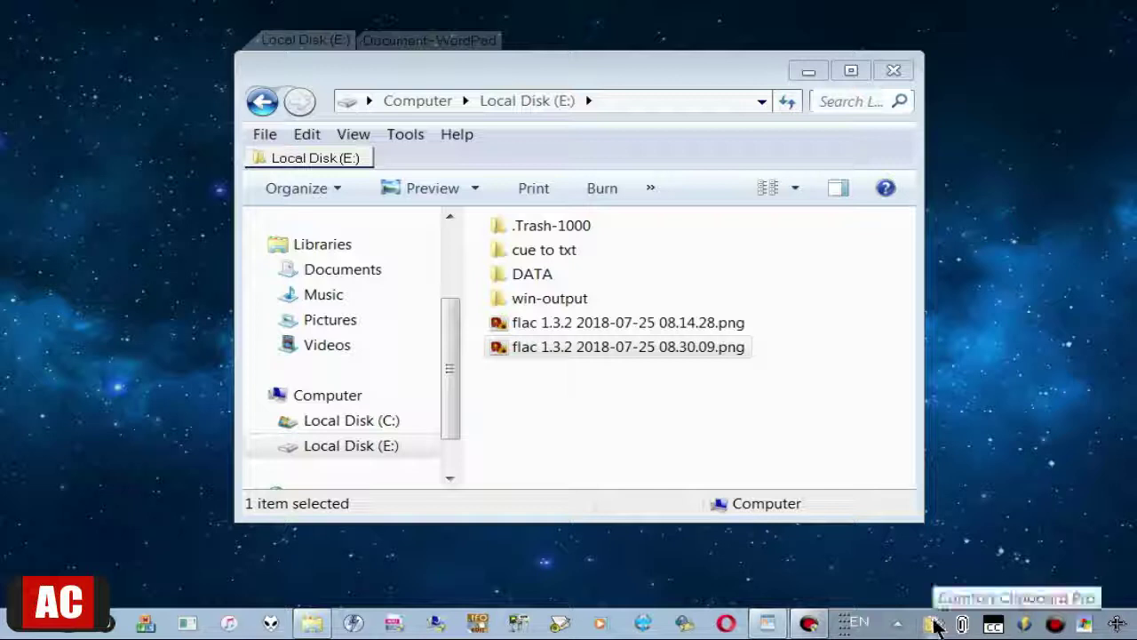
right_click(936, 623)
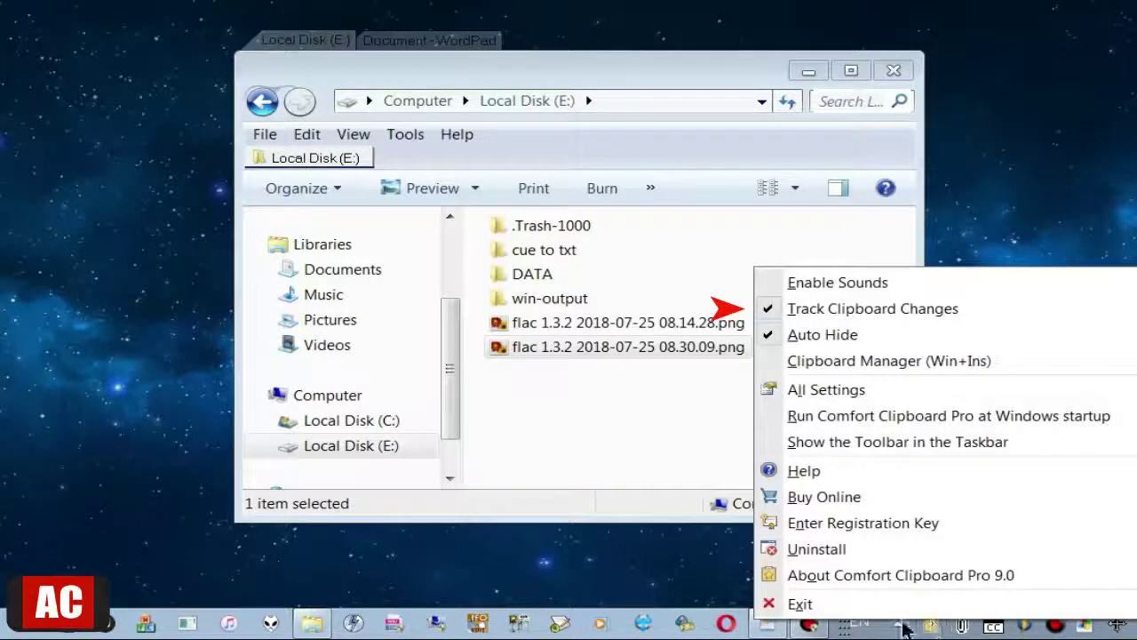
click(649, 584)
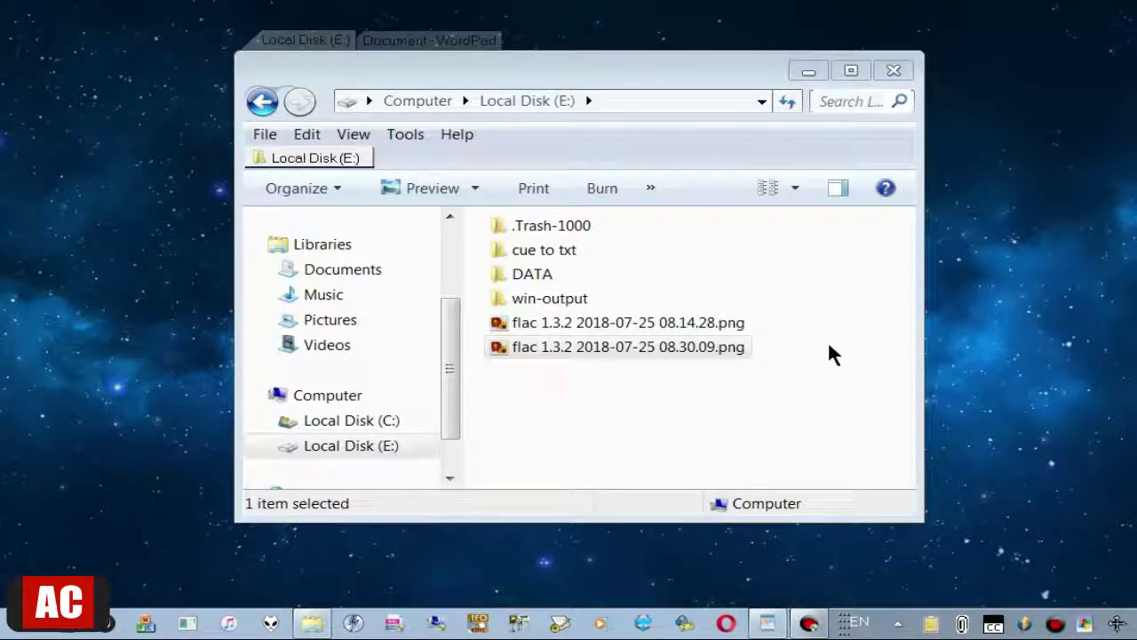
- Copy both flac 1.3.2 PNG files from Local Disk (E:) and open the clipboard history
click(737, 325)
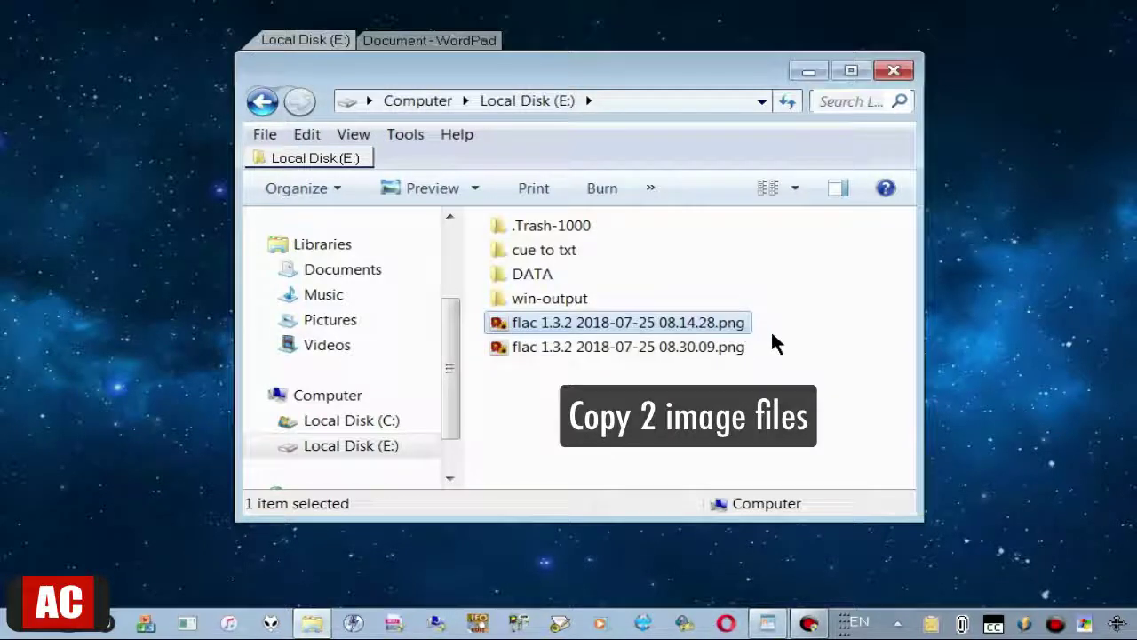
ctrl+click(714, 346)
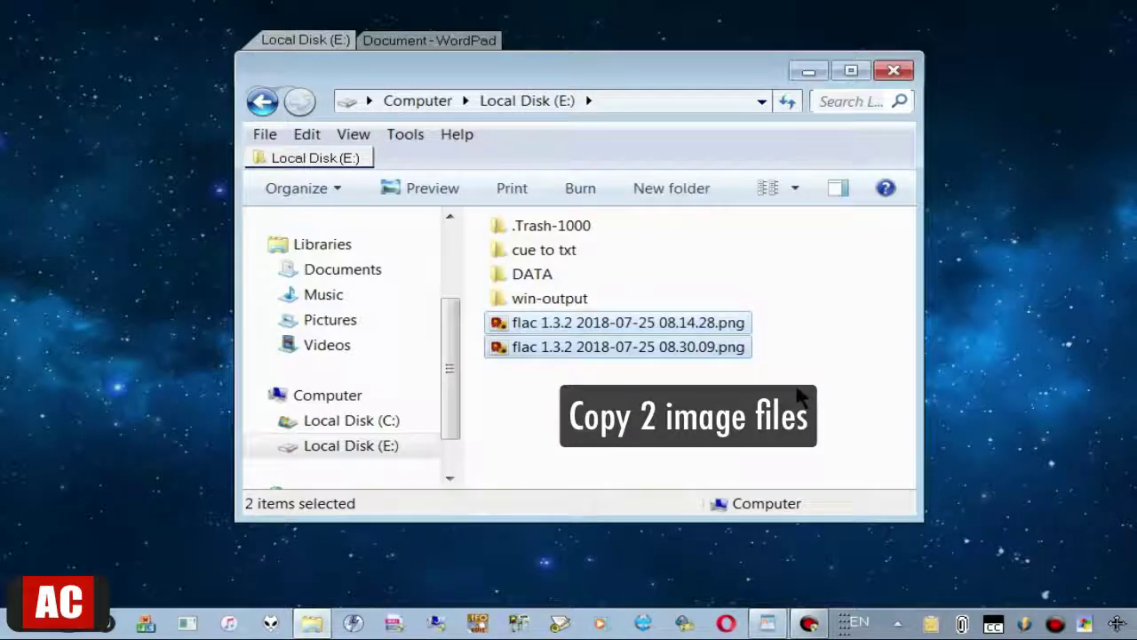
key(ctrl+c)
click(932, 623)
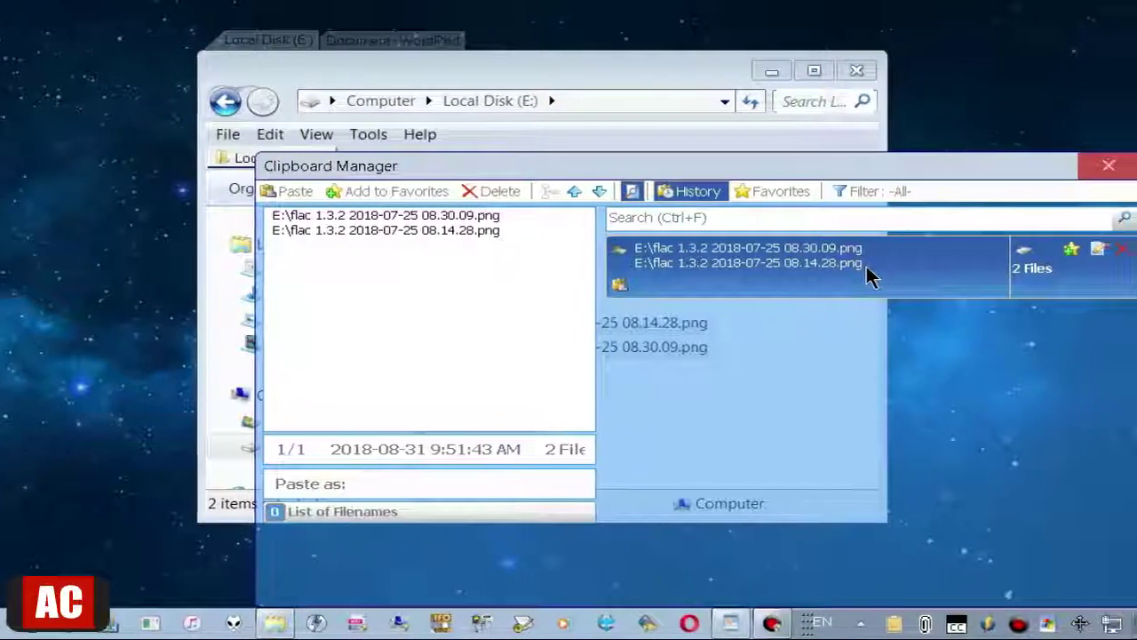
- Delete the two-file entry from the clipboard history, close the manager, and deselect the files
click(1118, 249)
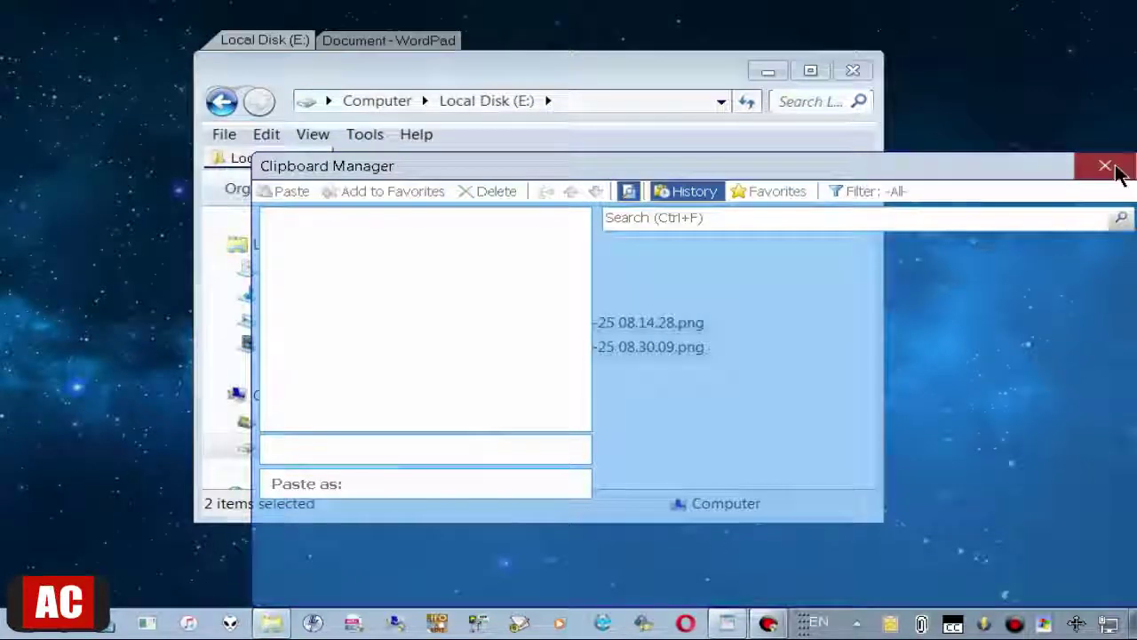
click(1111, 166)
click(717, 410)
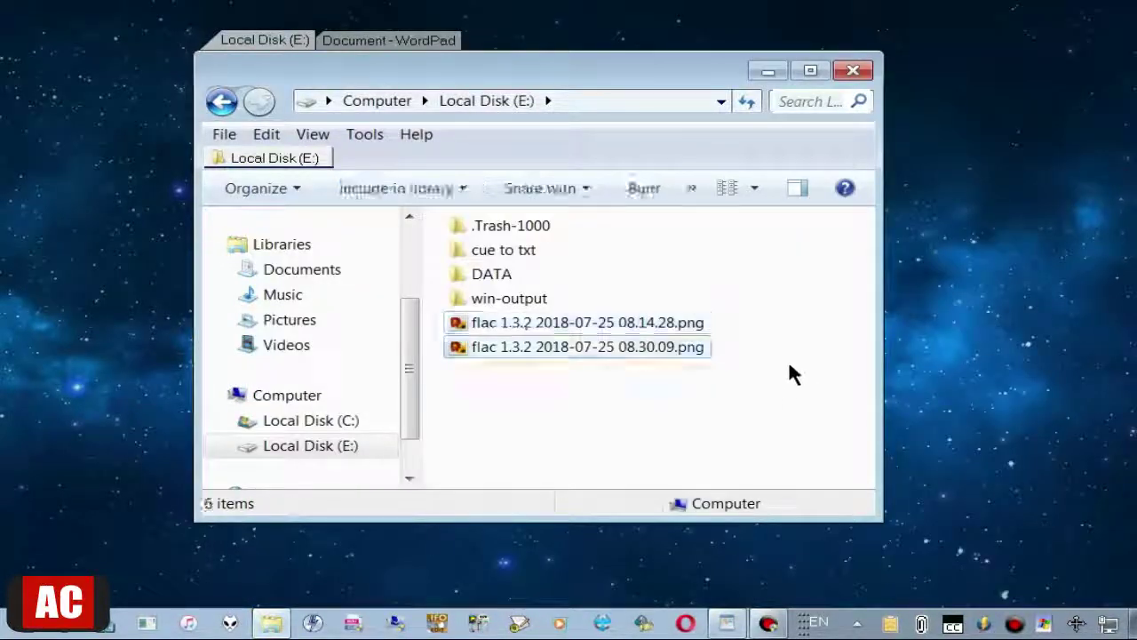
- Copy flac 1.3.2 2018-07-25 08.14.28.png, view its entry in the clipboard history, and close the manager
click(686, 321)
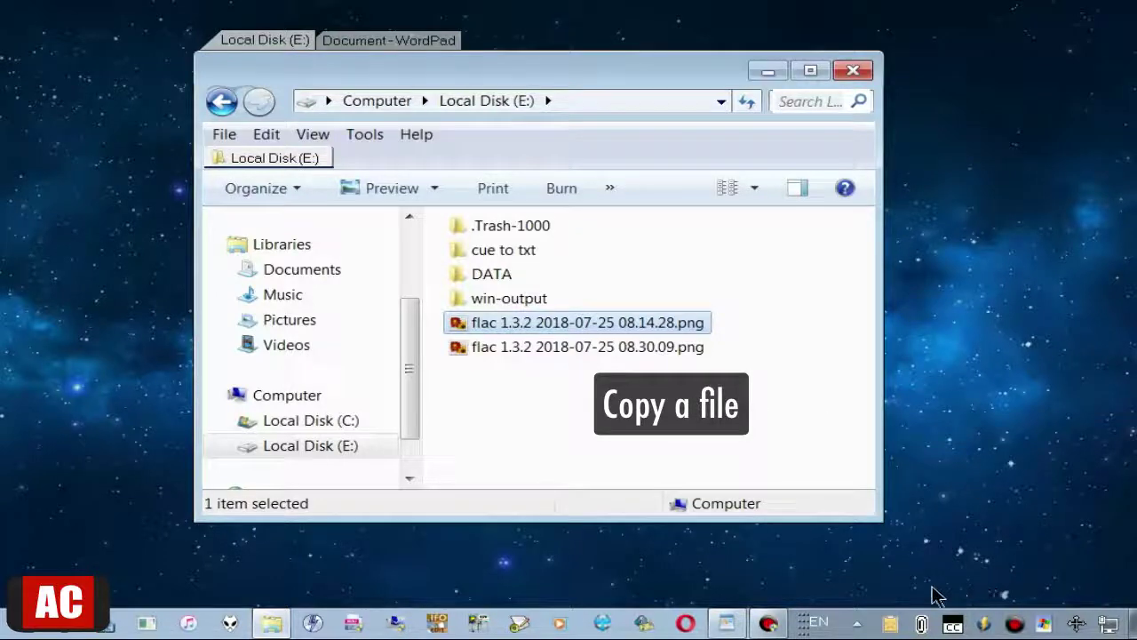
click(891, 624)
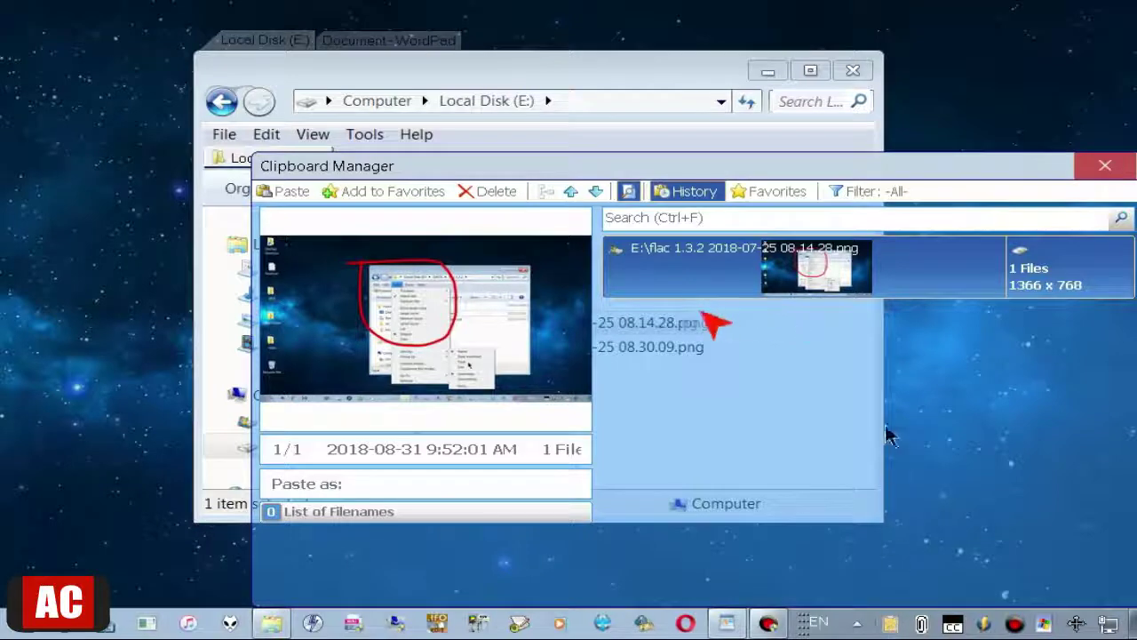
click(1118, 171)
- Copy flac 1.3.2 2018-07-25 08.30.09.png and view its entry in the clipboard history
click(629, 348)
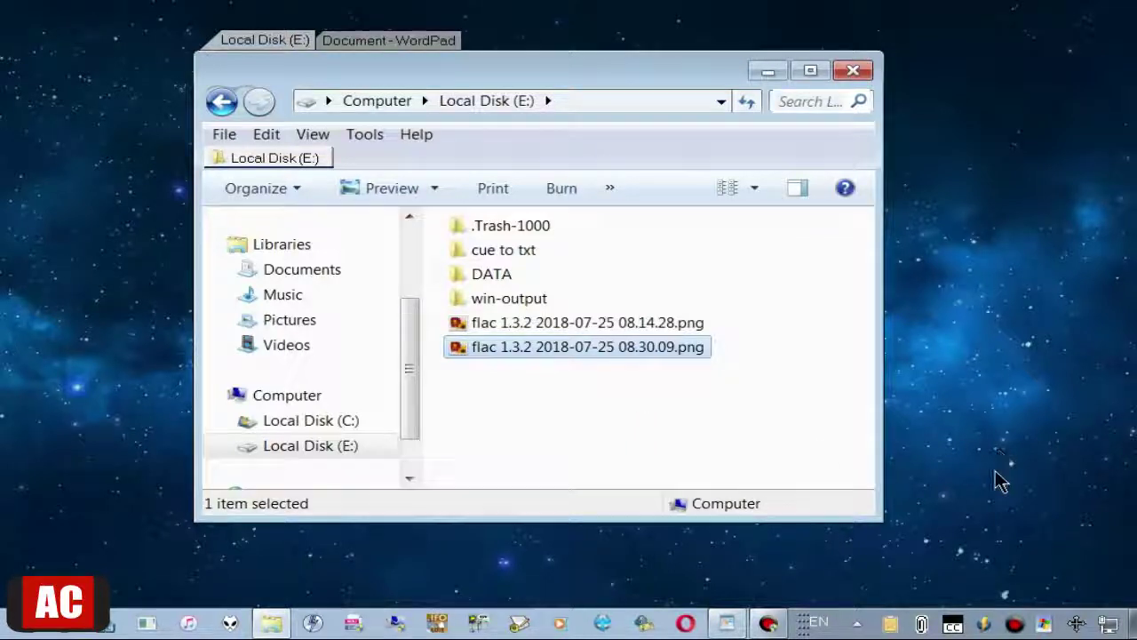
click(893, 625)
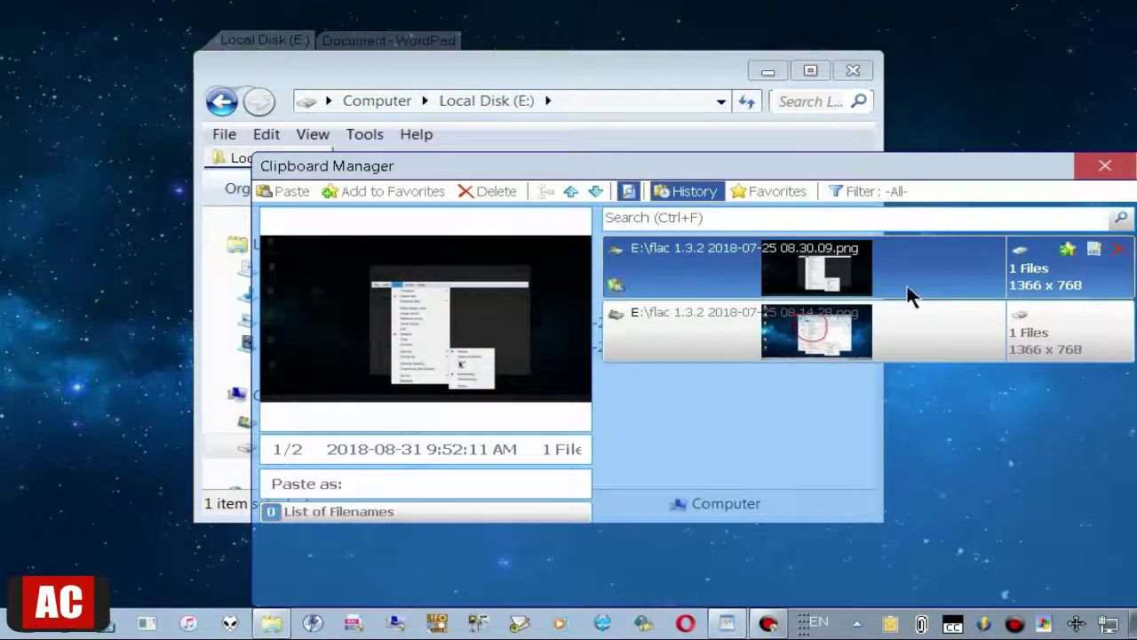
click(929, 411)
- Copy the sunset beach image from the Google results in Chrome, minimize the browser, and view the clipboard history
click(581, 155)
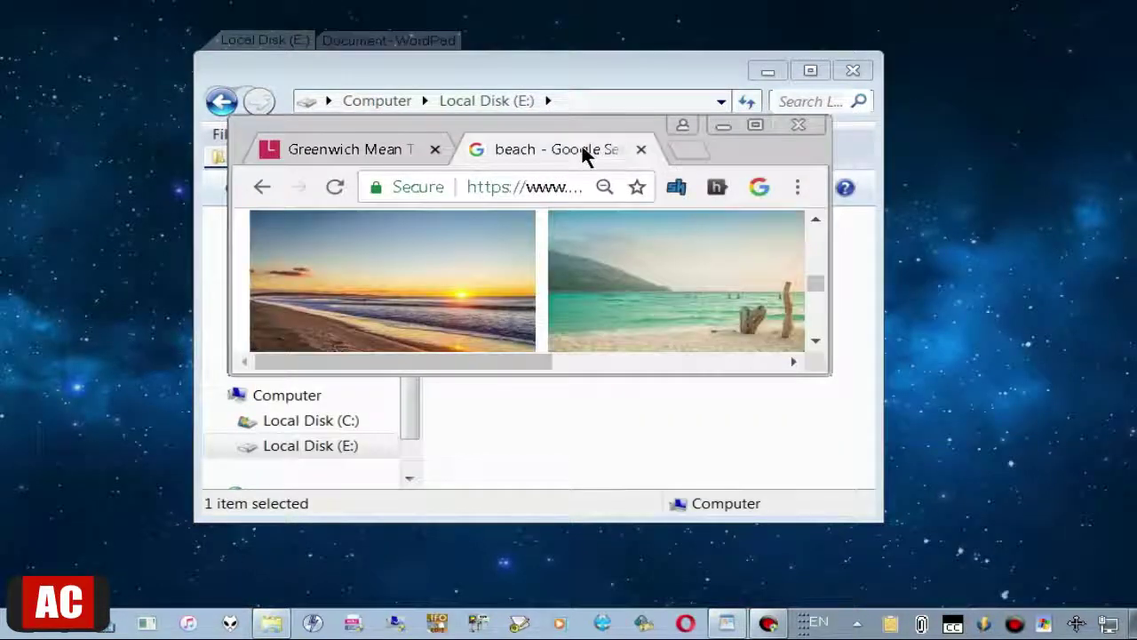
right_click(391, 261)
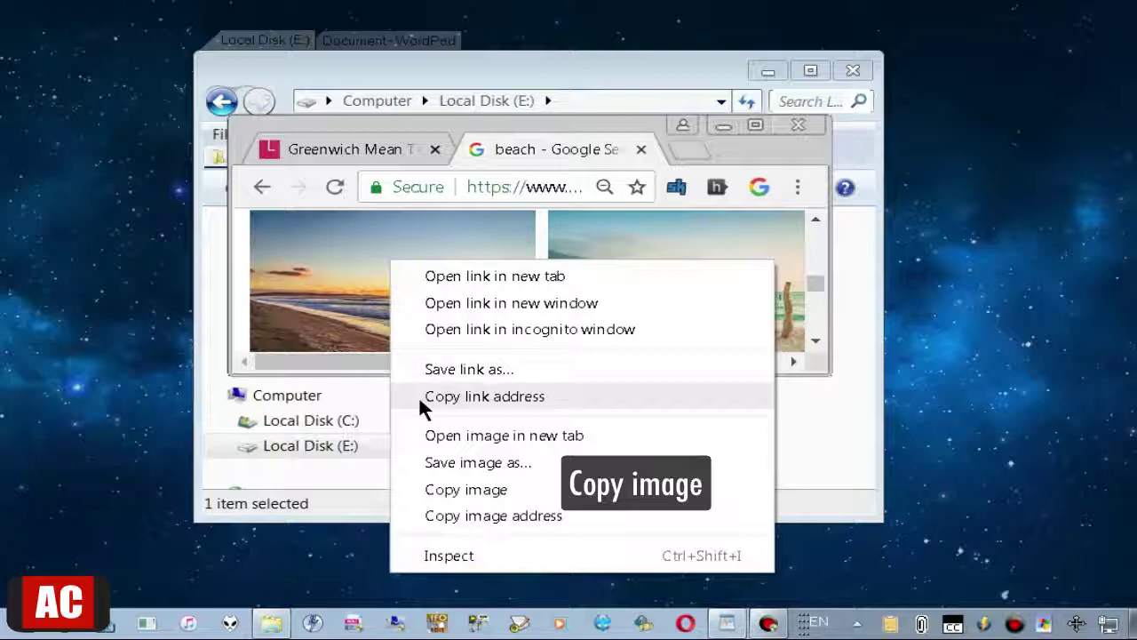
click(433, 489)
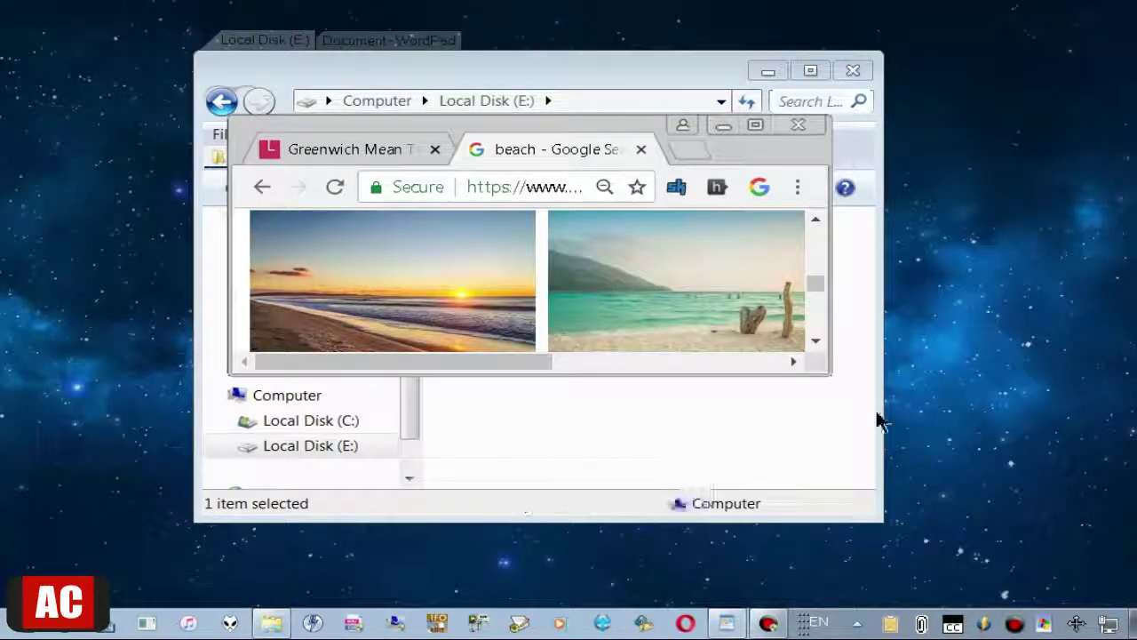
click(724, 126)
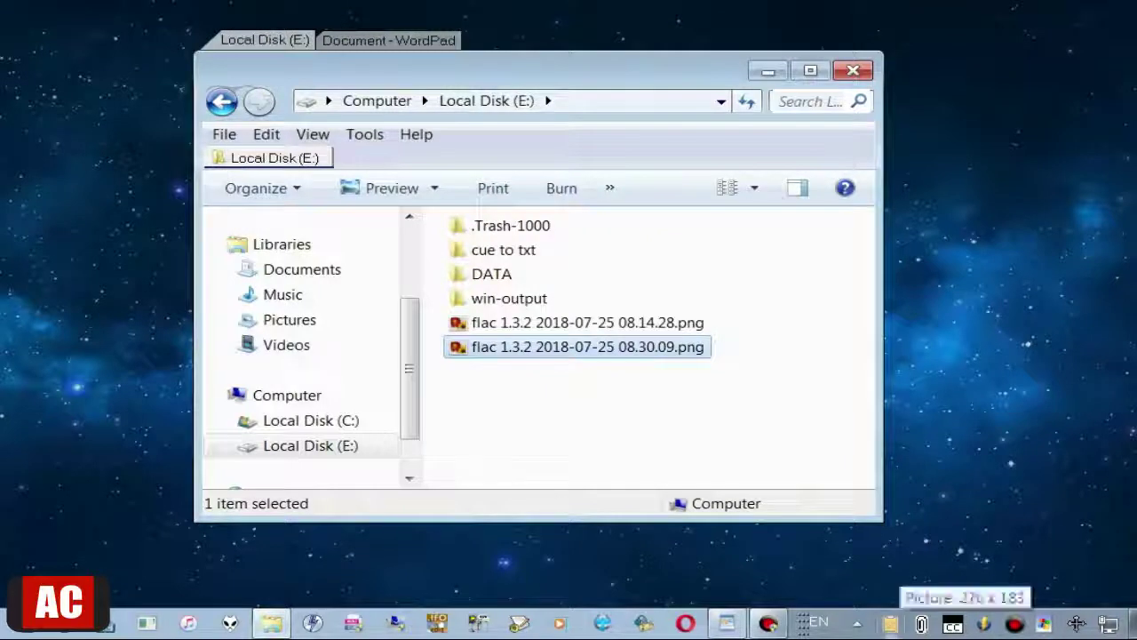
click(891, 625)
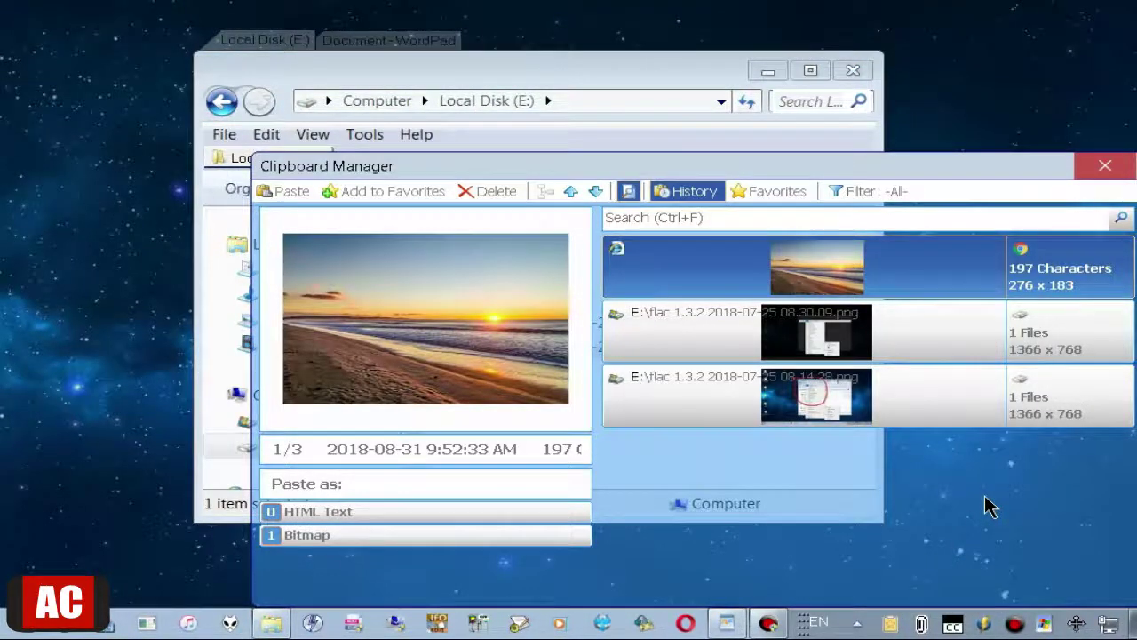
key(Escape)
- Switch to WordPad and paste the flac 1.3.2 2018-07-25 08.30.09.png entry from the clipboard history into the document
click(418, 41)
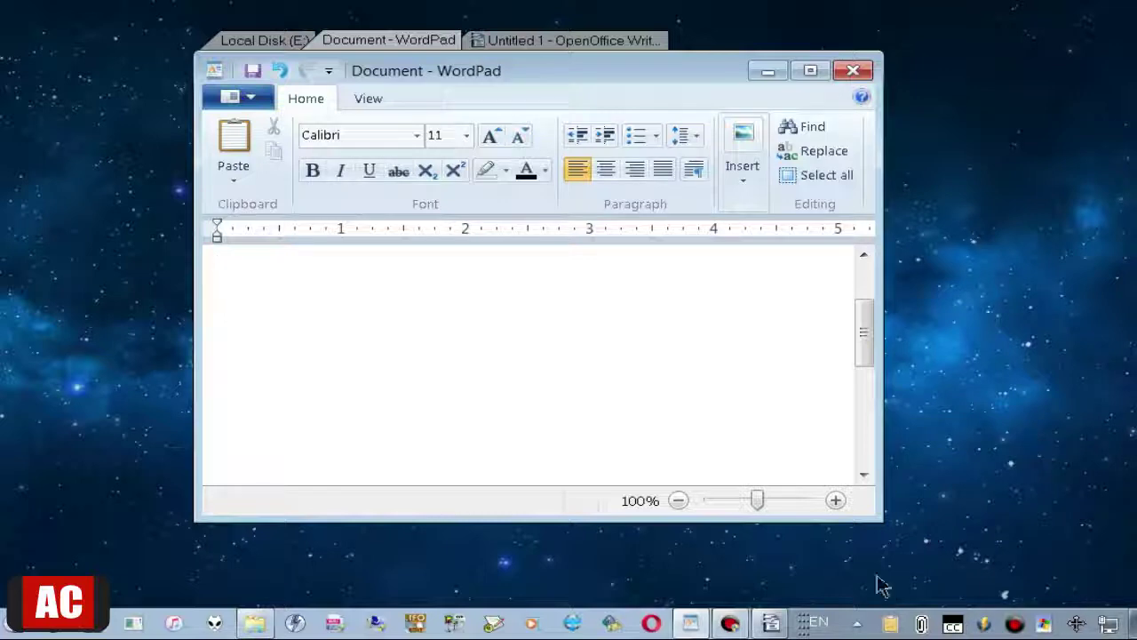
click(885, 624)
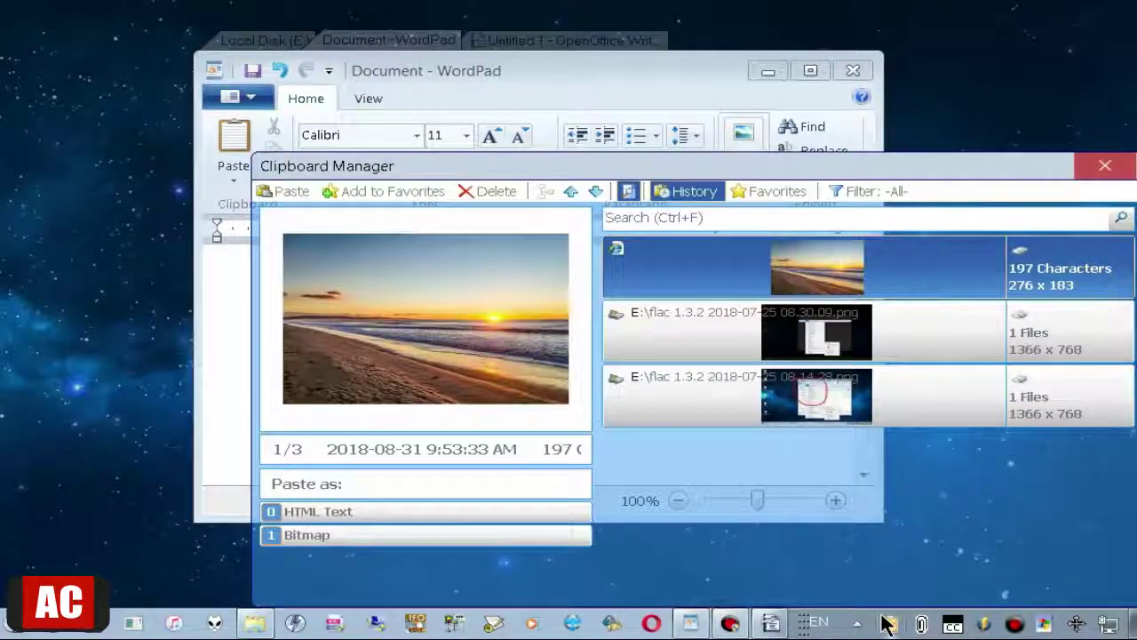
key(Down)
key(Down)
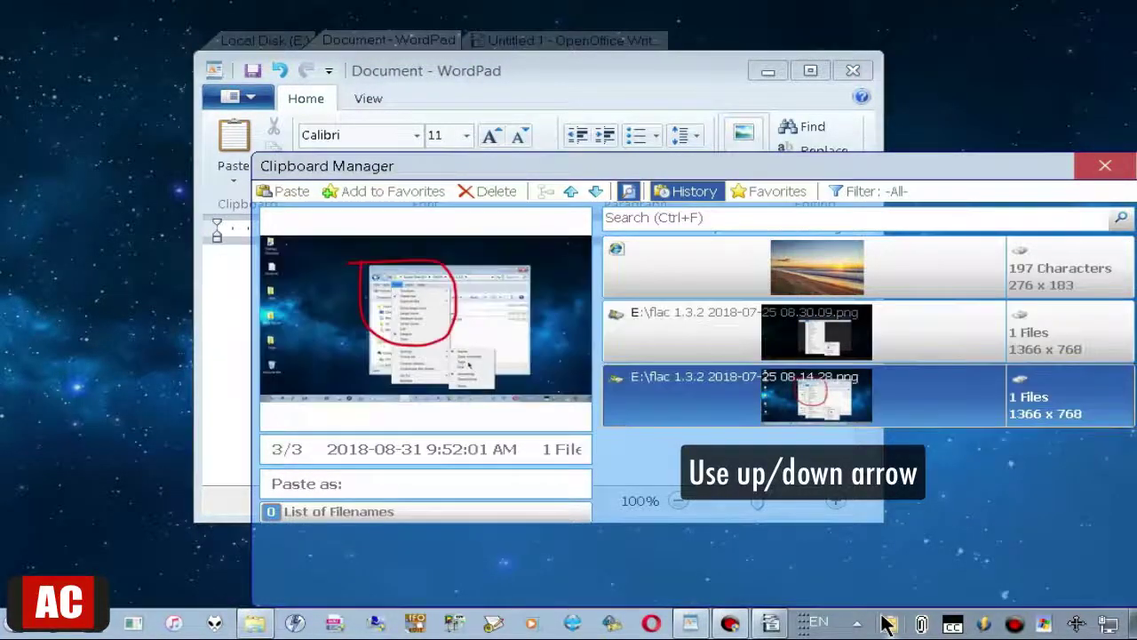
key(Up)
key(Up)
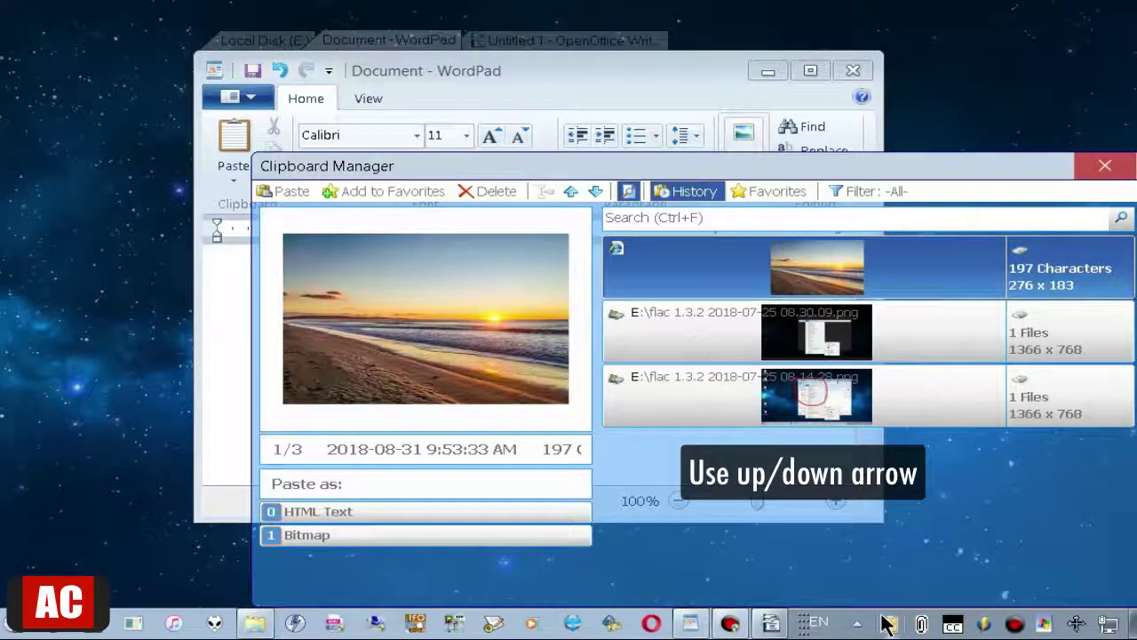
key(Down)
key(Down)
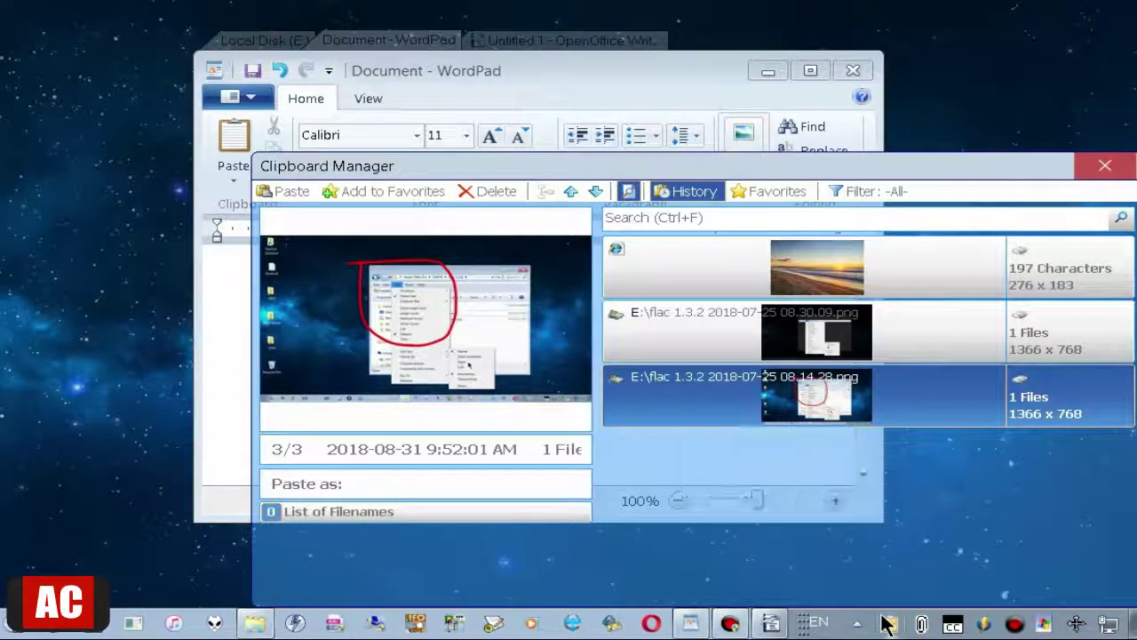
key(Up)
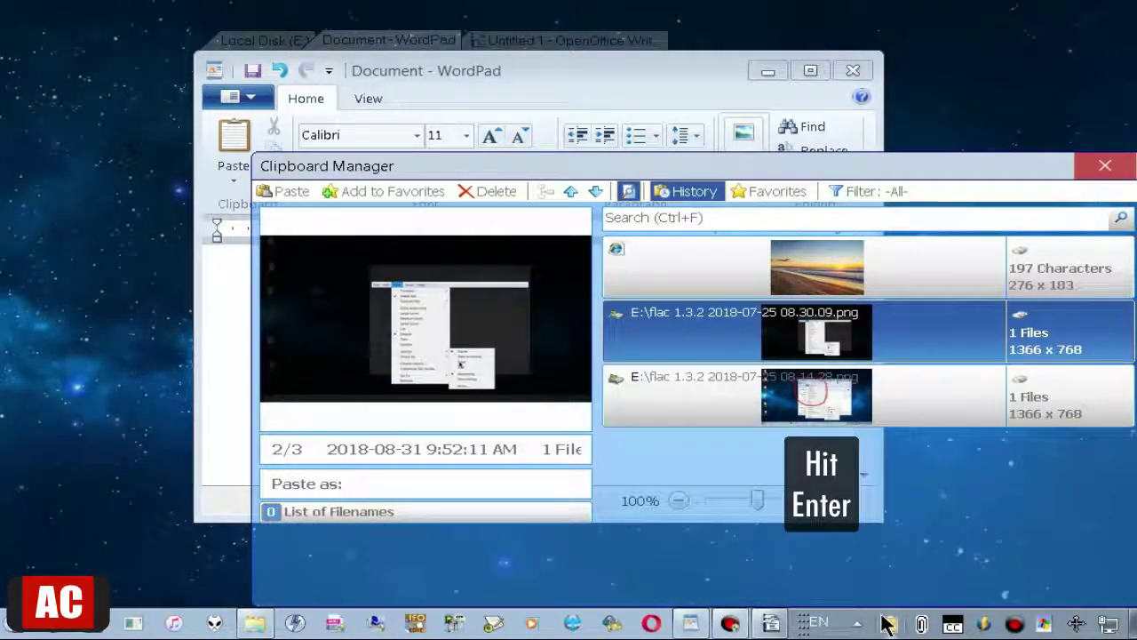
key(Return)
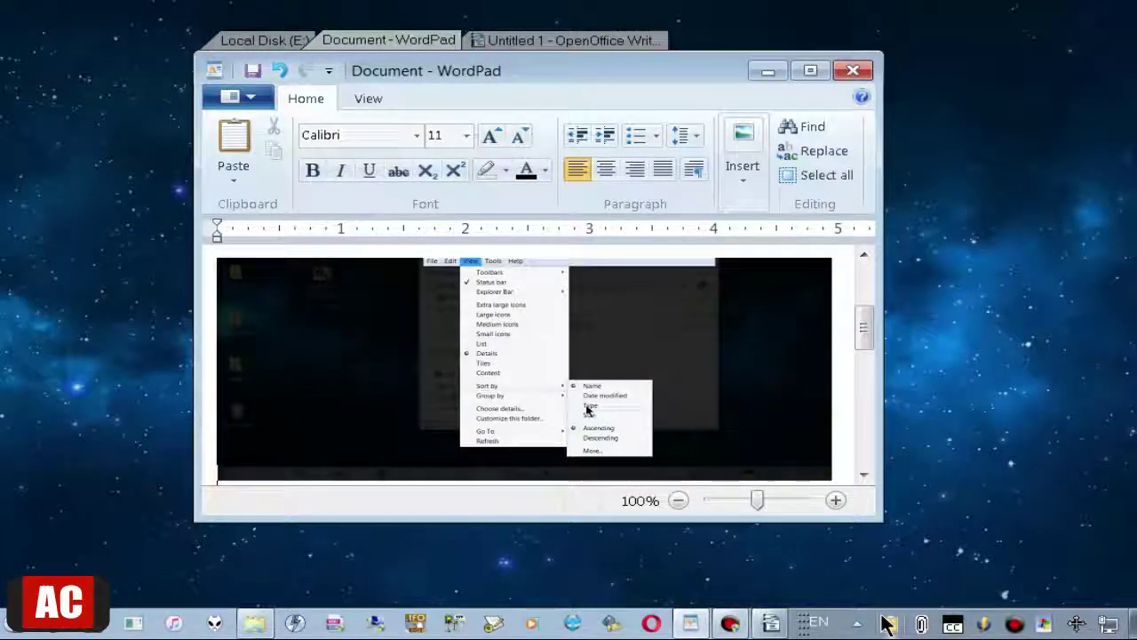
- Switch to OpenOffice Writer and paste the flac 1.3.2 2018-07-25 08.14.28.png and sunset beach entries together from the clipboard history
click(561, 42)
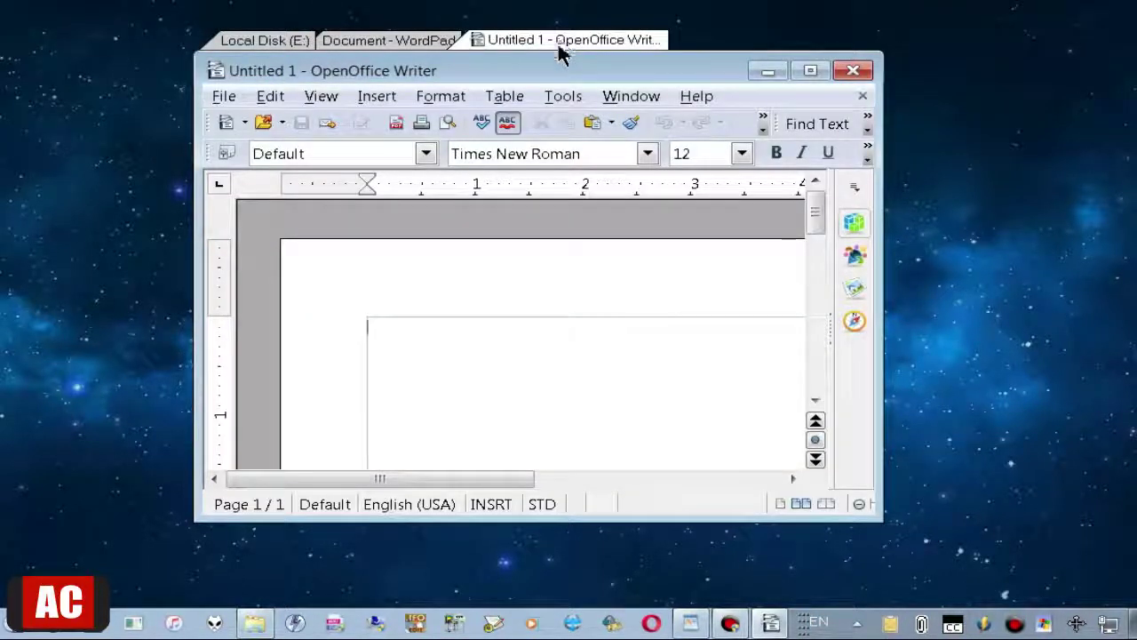
click(915, 619)
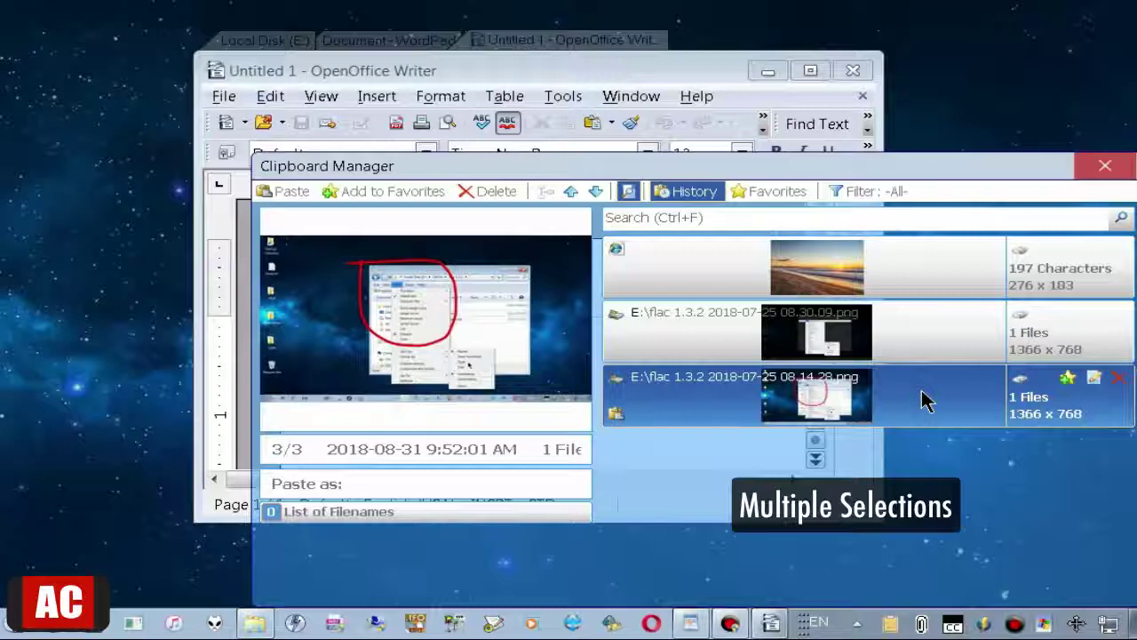
ctrl+click(933, 278)
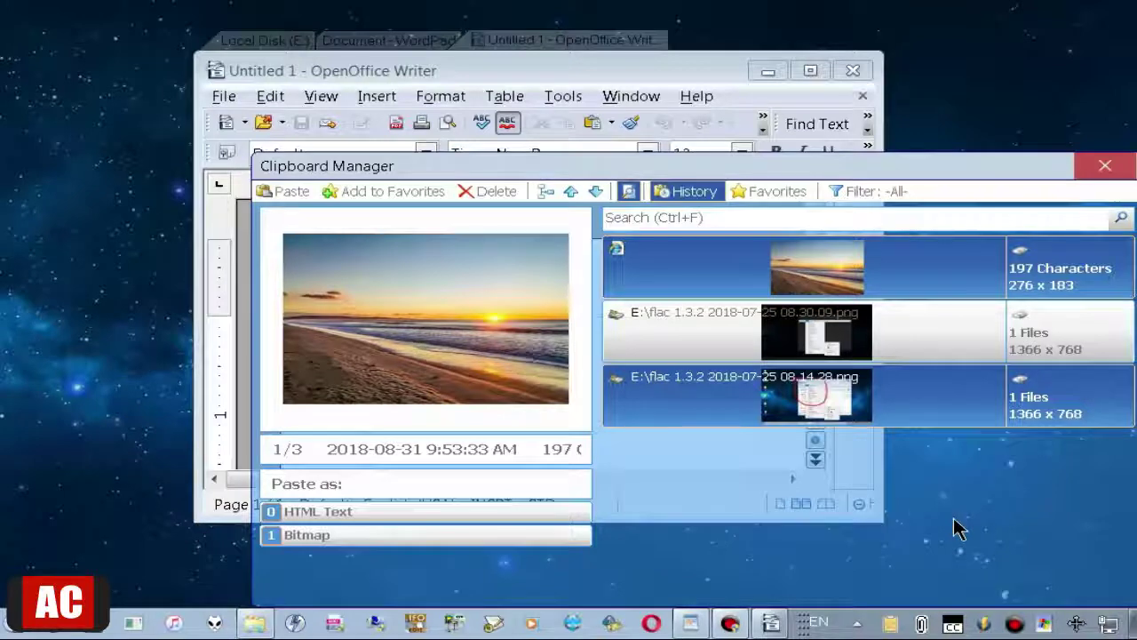
key(Return)
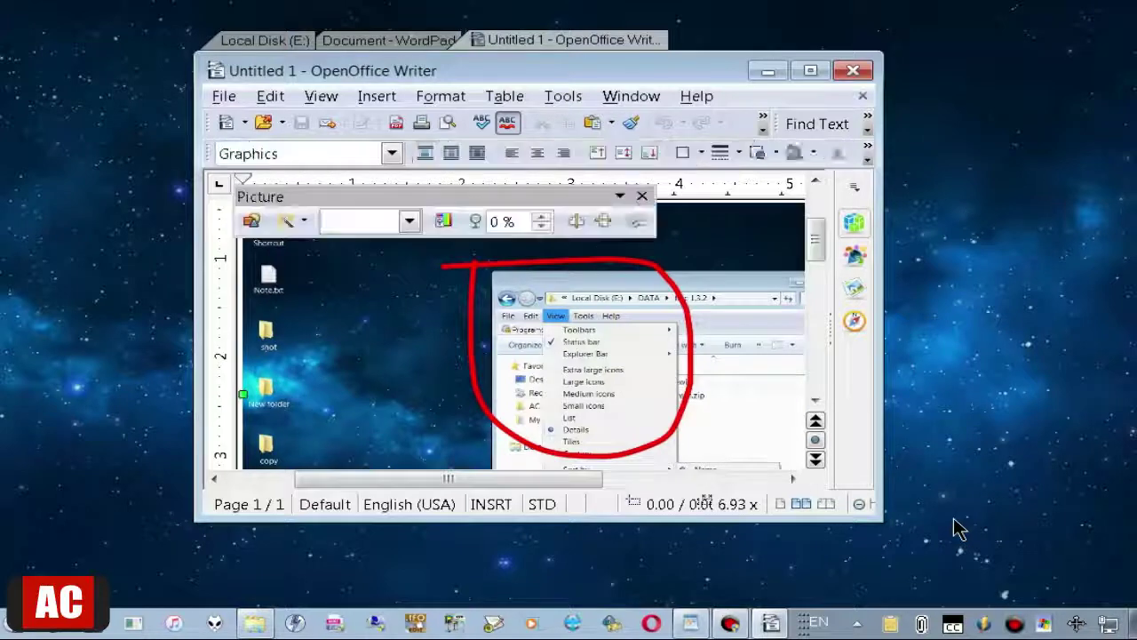
mouse_move(818, 239)
mouse_down()
mouse_move(817, 192)
mouse_move(815, 249)
mouse_up()
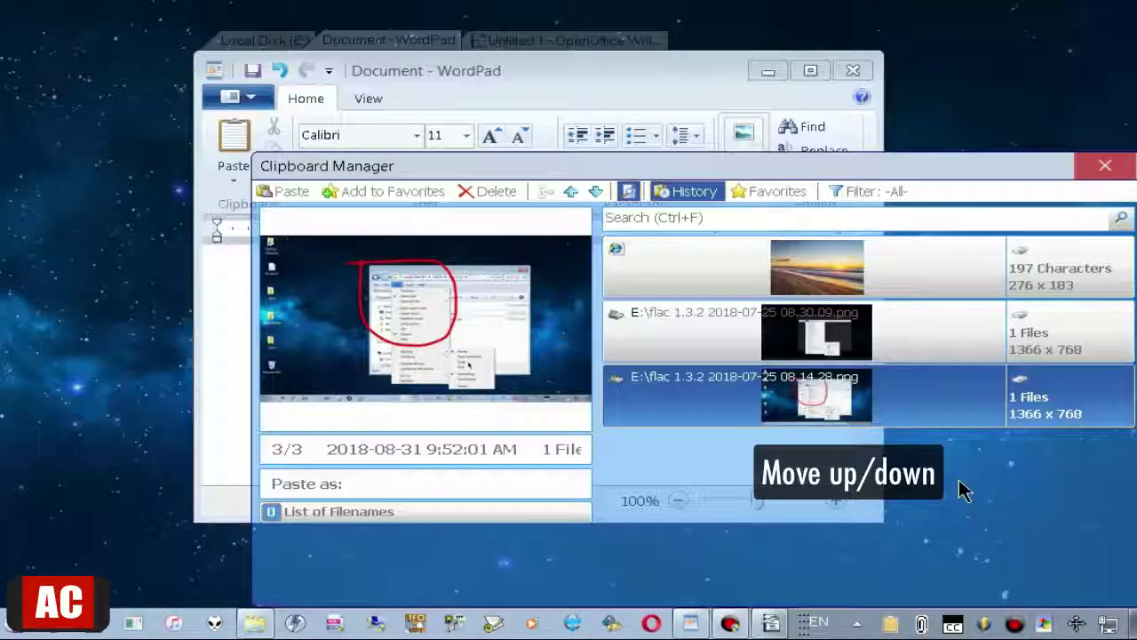
- Reorder the history entries so flac 1.3.2 2018-07-25 08.30.09.png is first, 08.14.28.png second and the sunset beach image last
mouse_move(920, 418)
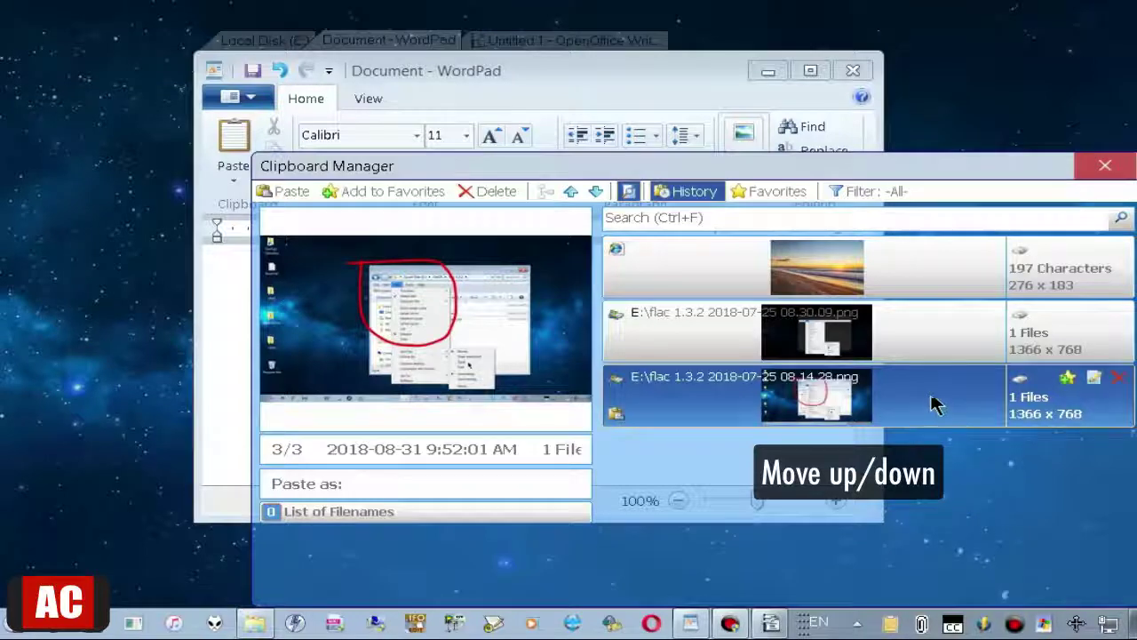
drag(942, 382, 942, 336)
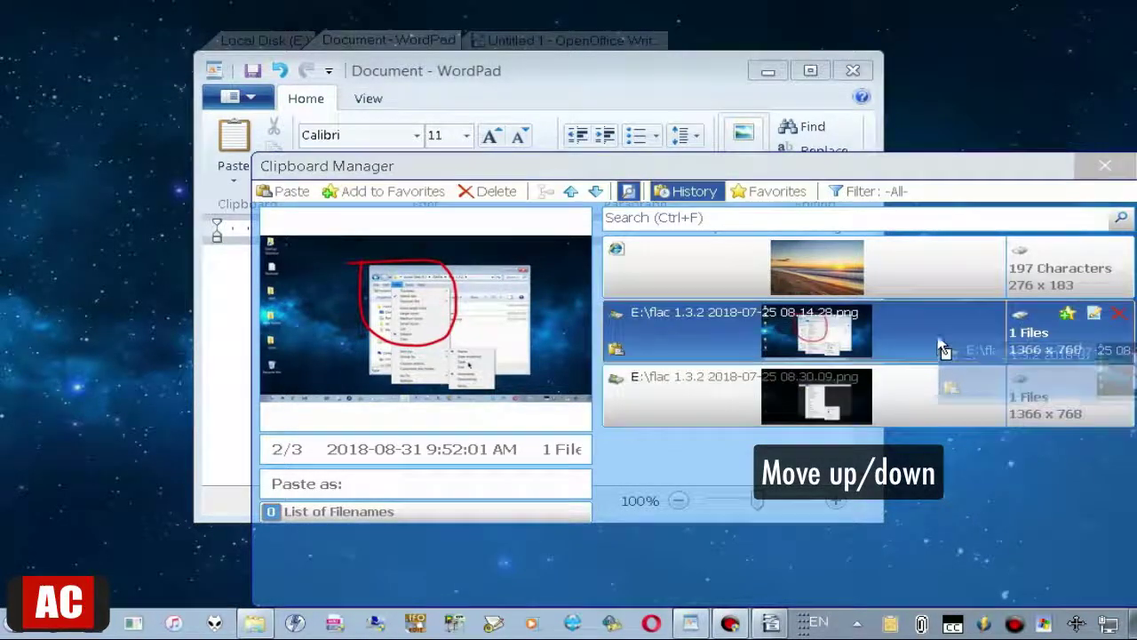
click(958, 372)
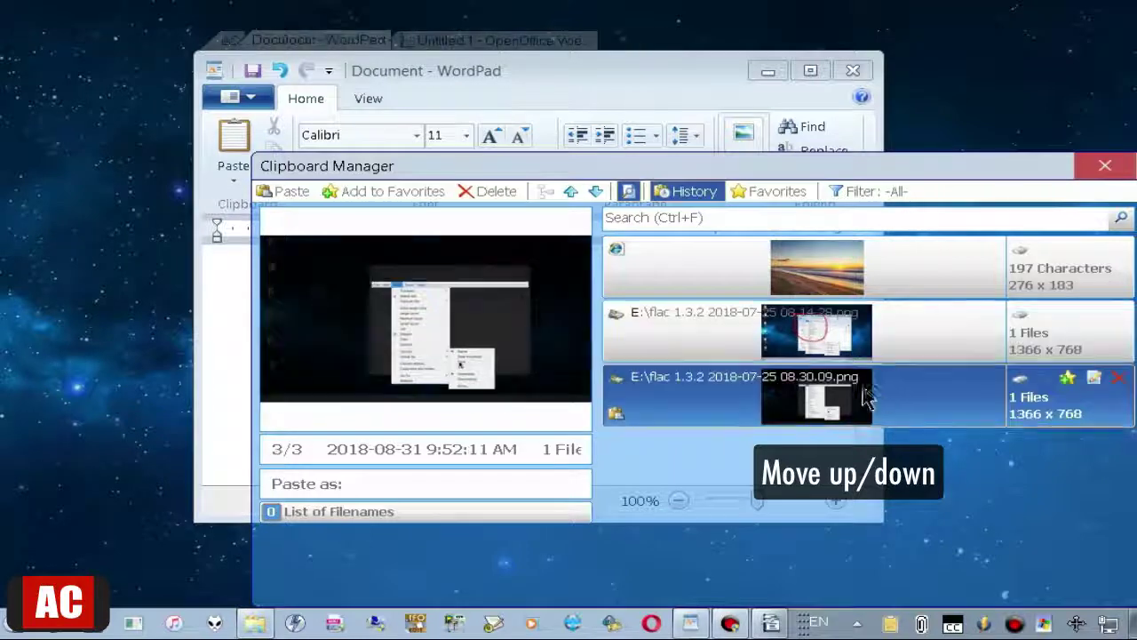
drag(894, 397, 939, 272)
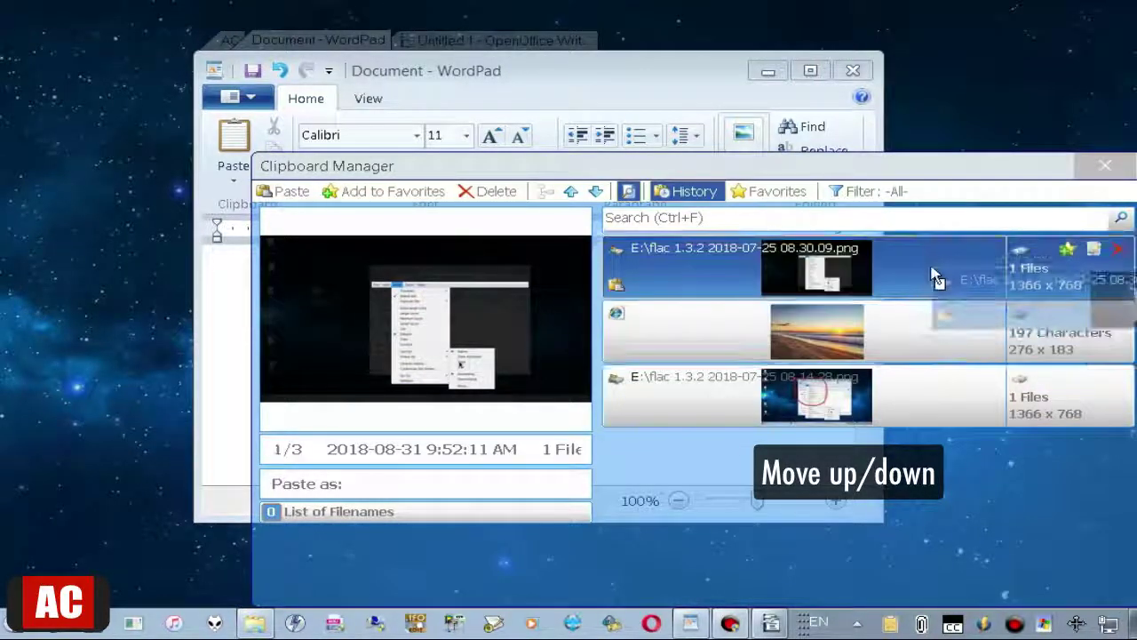
click(920, 350)
drag(919, 349, 918, 386)
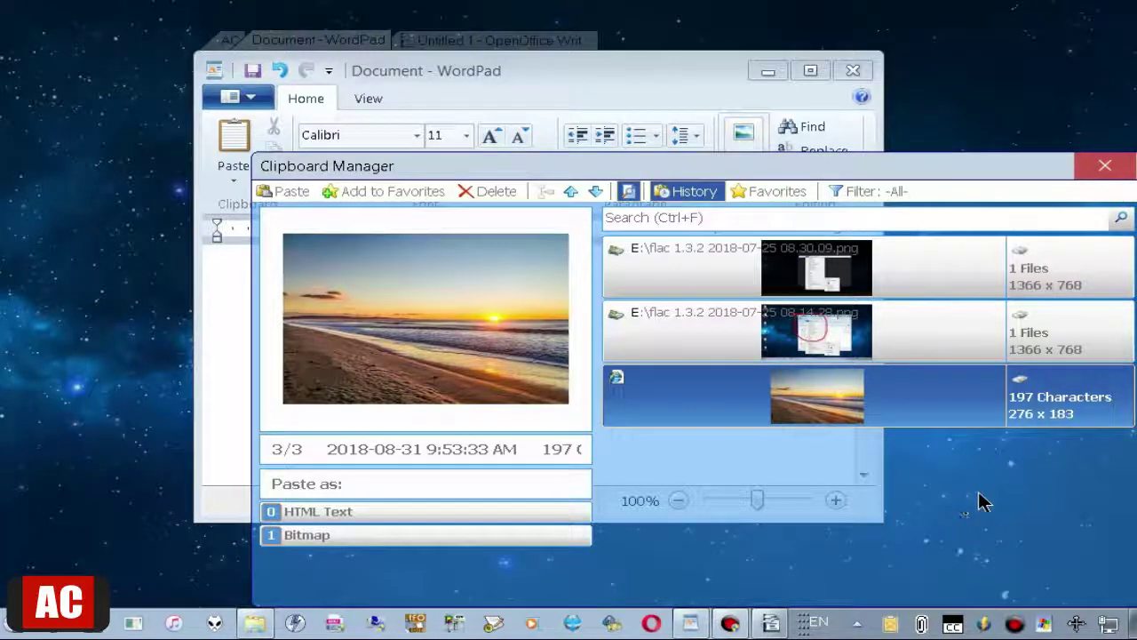
- Select all three history entries, drop them into the WordPad document, and close the clipboard manager to view the result
click(943, 280)
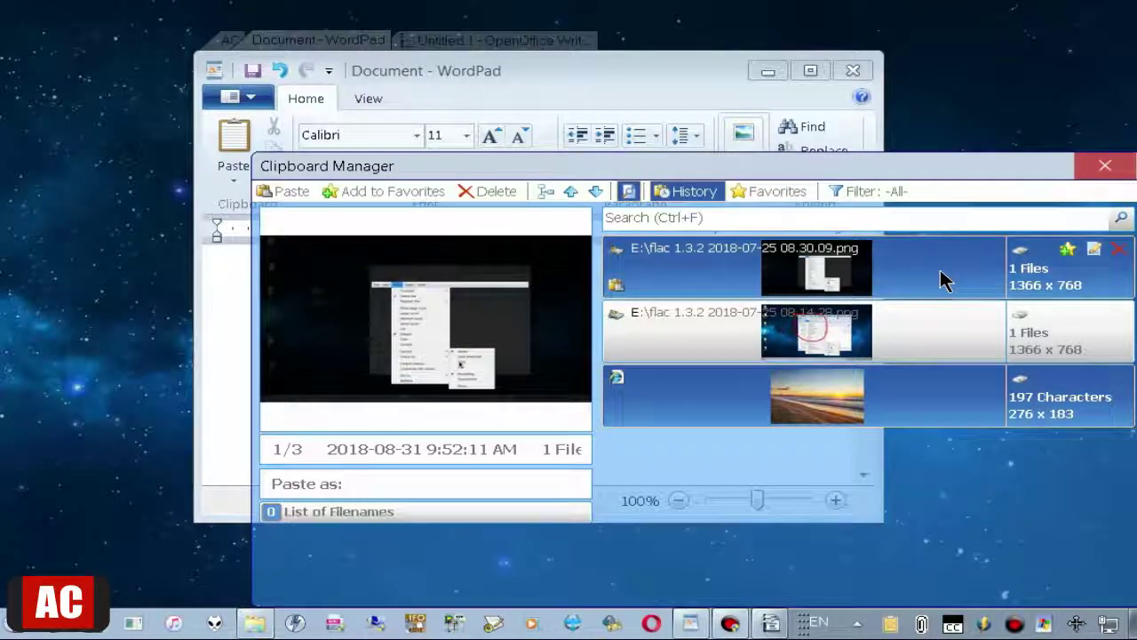
drag(271, 160, 389, 255)
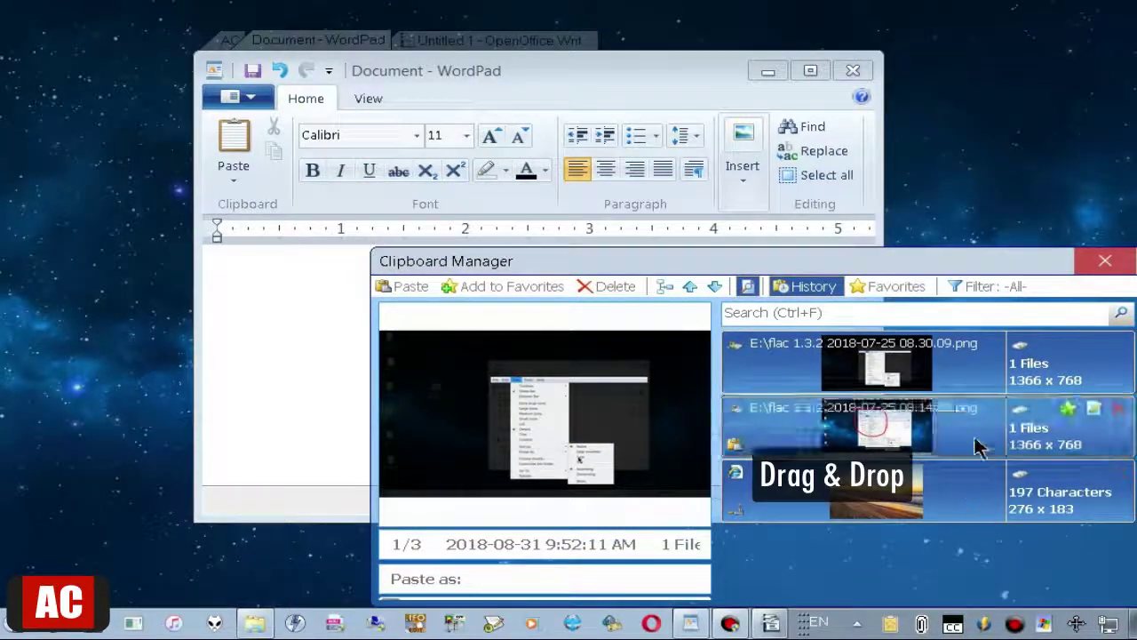
drag(965, 370, 240, 272)
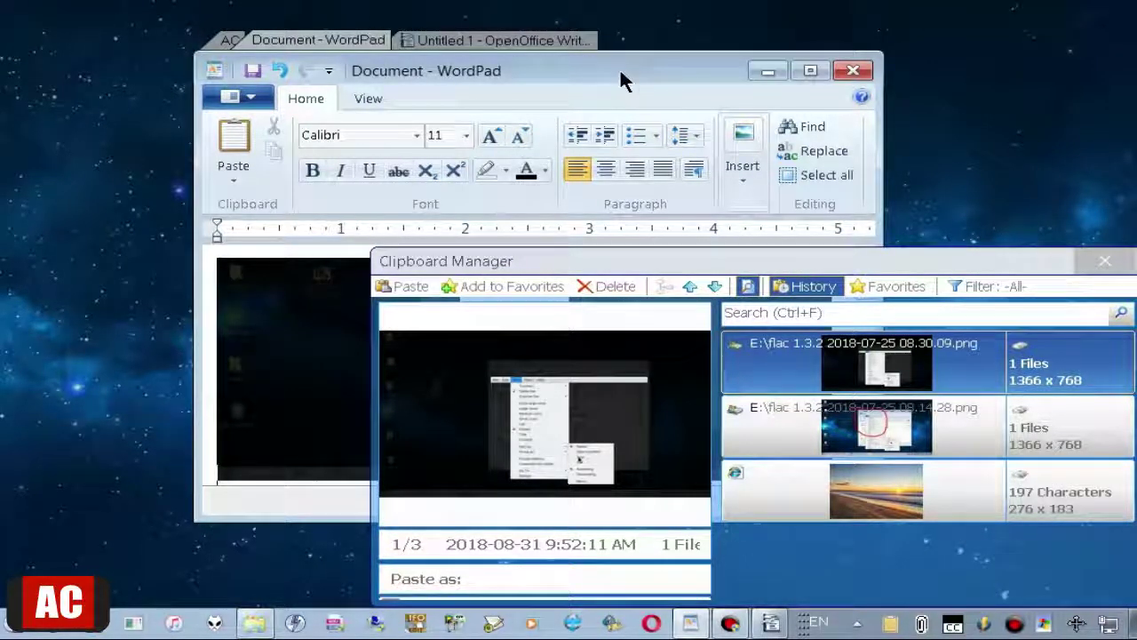
click(1105, 262)
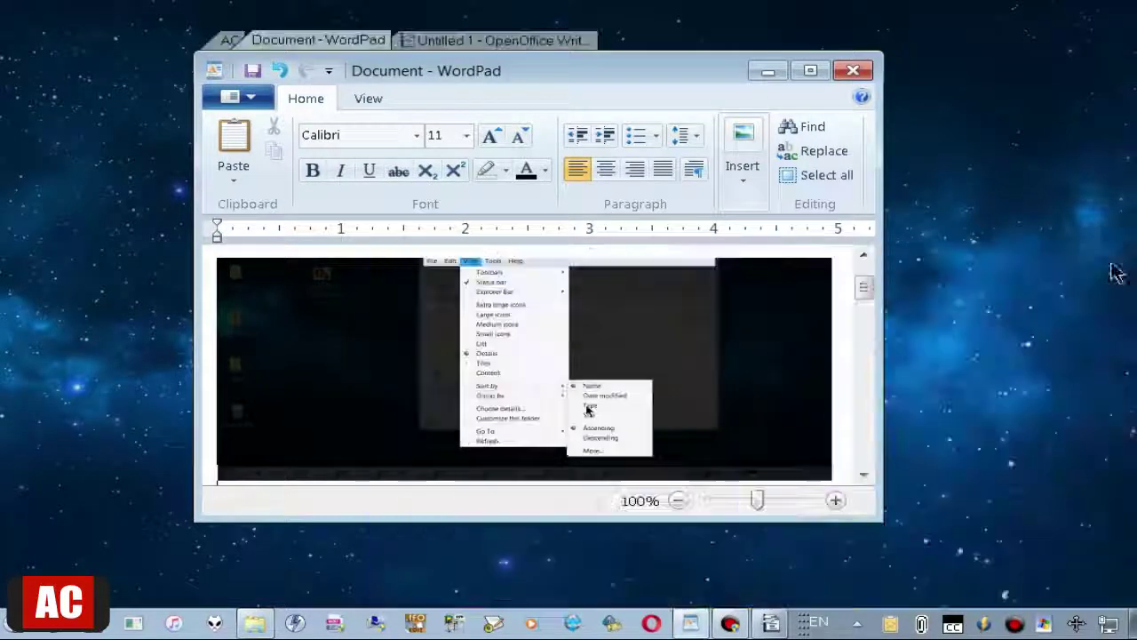
mouse_move(861, 284)
mouse_down()
mouse_move(864, 255)
mouse_move(891, 461)
mouse_move(853, 278)
mouse_up()
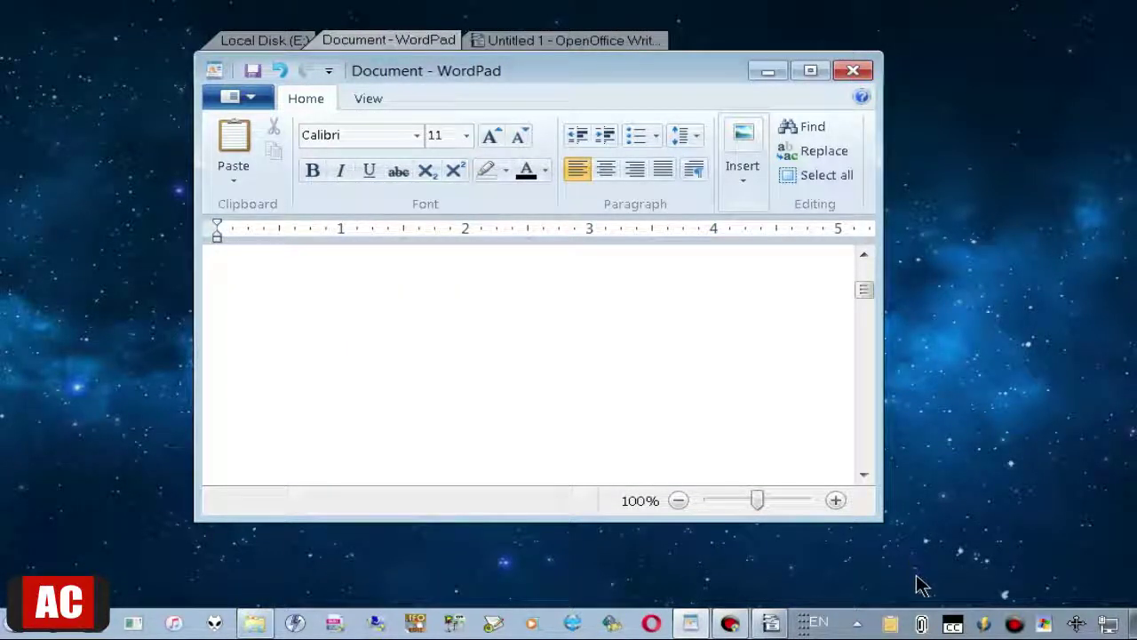
- Disable Auto hide, enable Return focus back to the clipboard manager after pasting, and save the settings
right_click(894, 625)
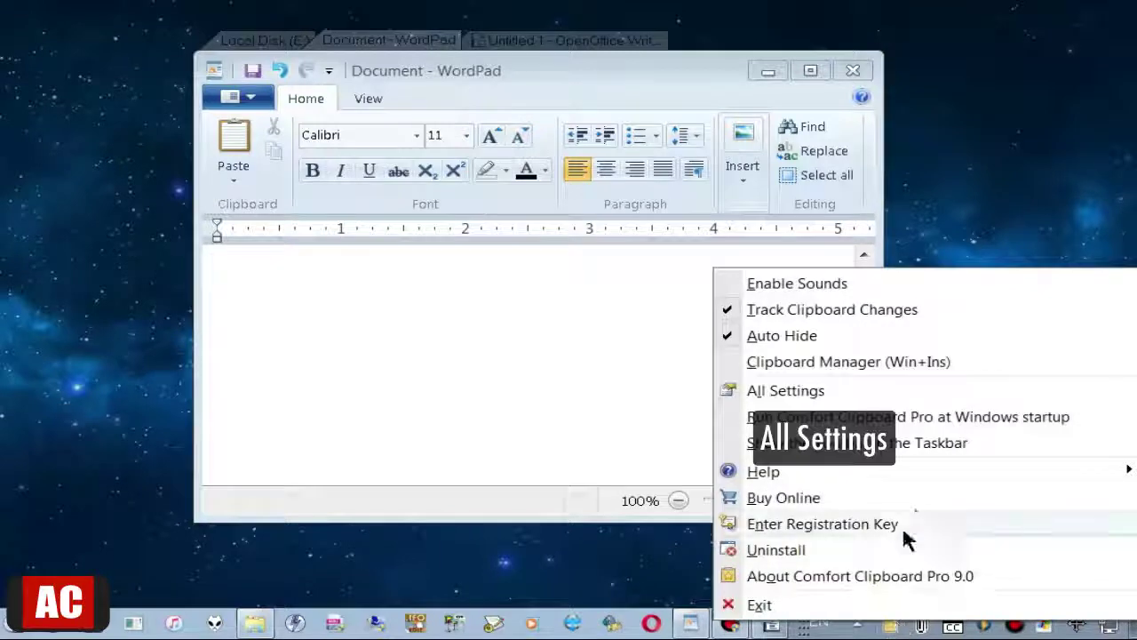
click(957, 392)
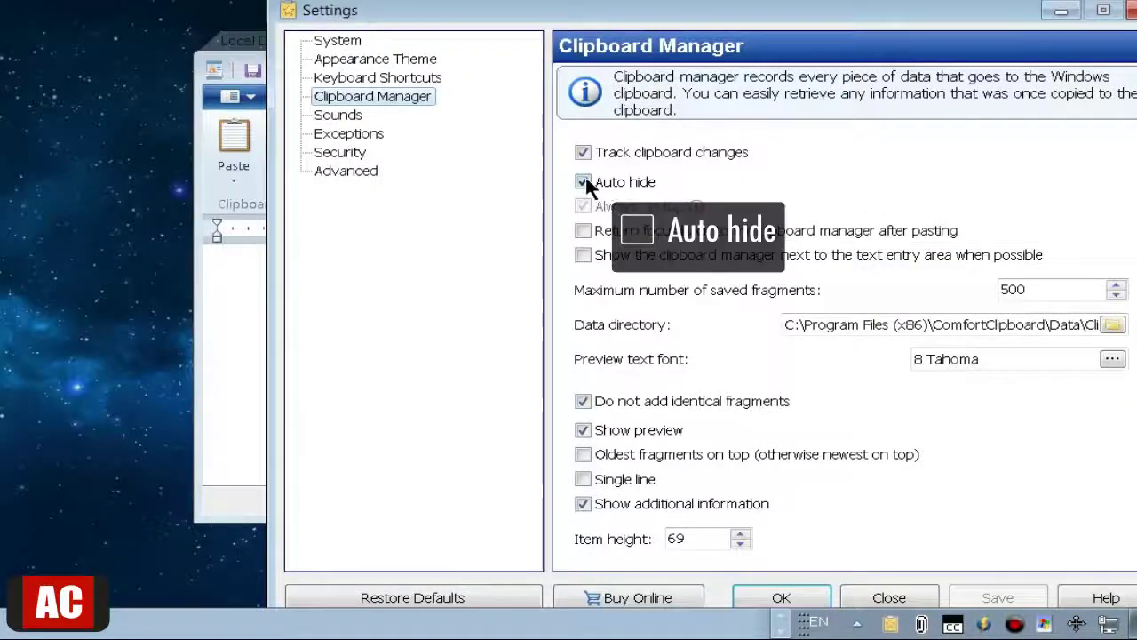
click(584, 181)
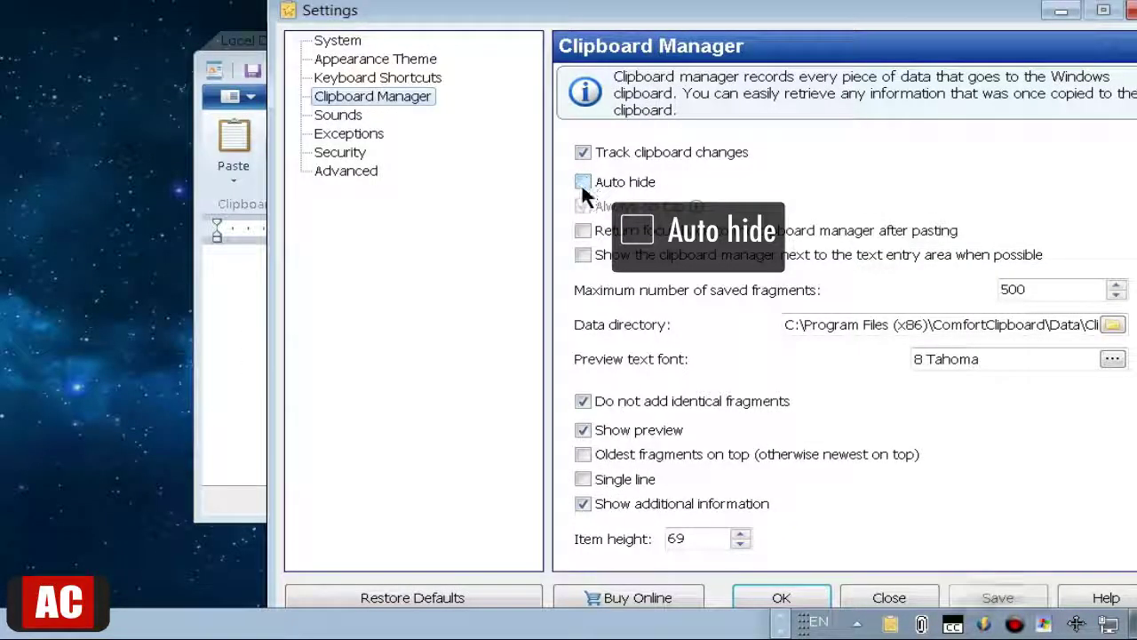
click(583, 231)
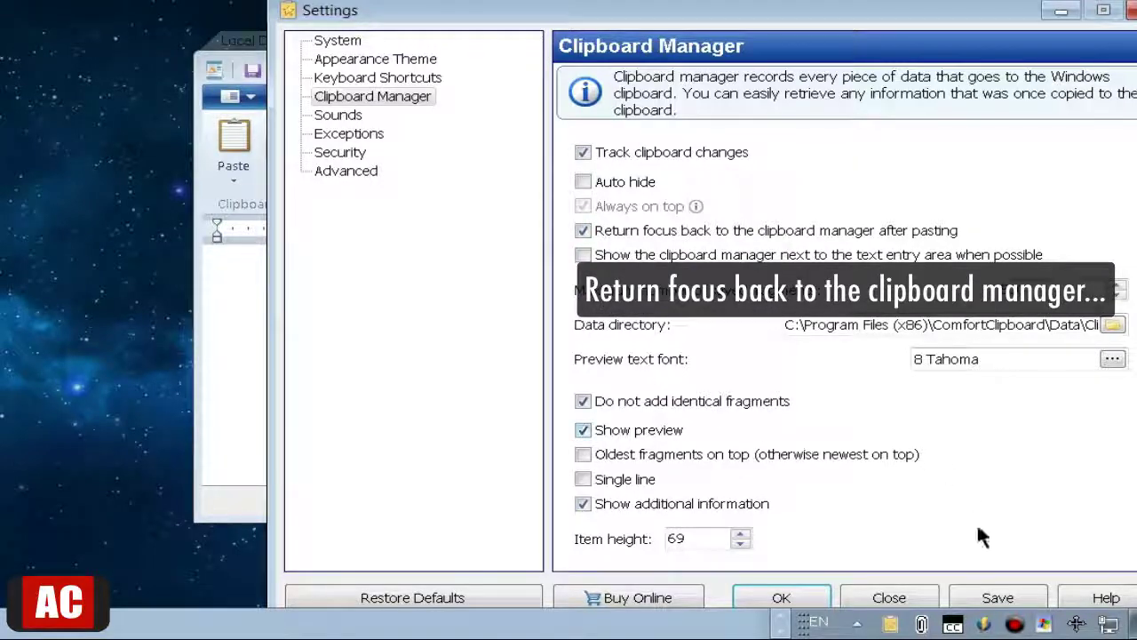
click(1000, 598)
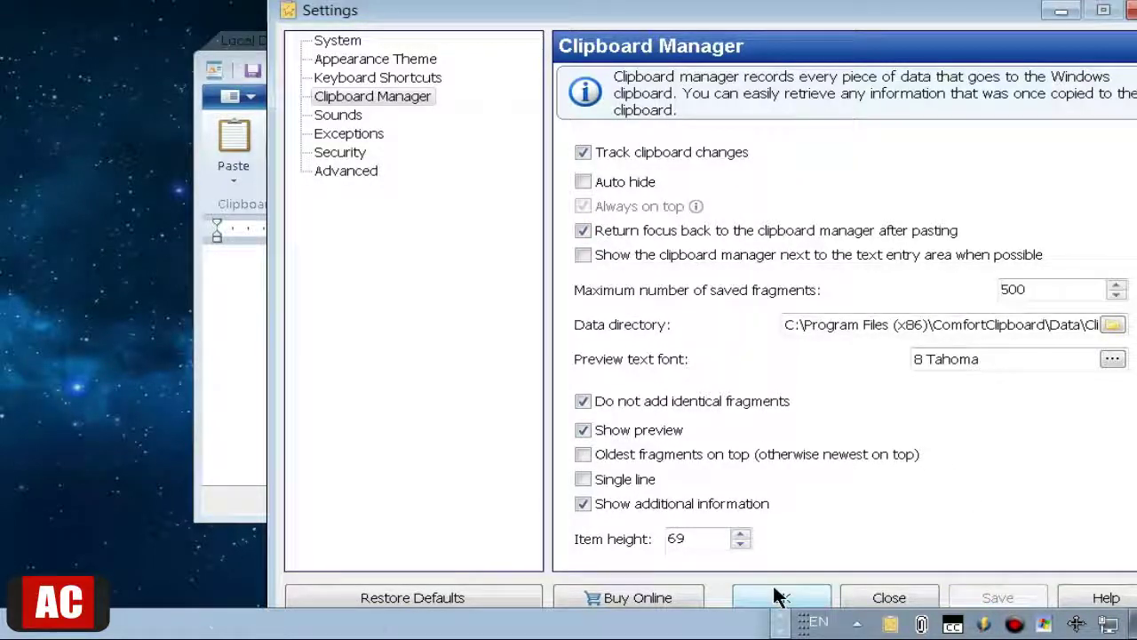
click(775, 596)
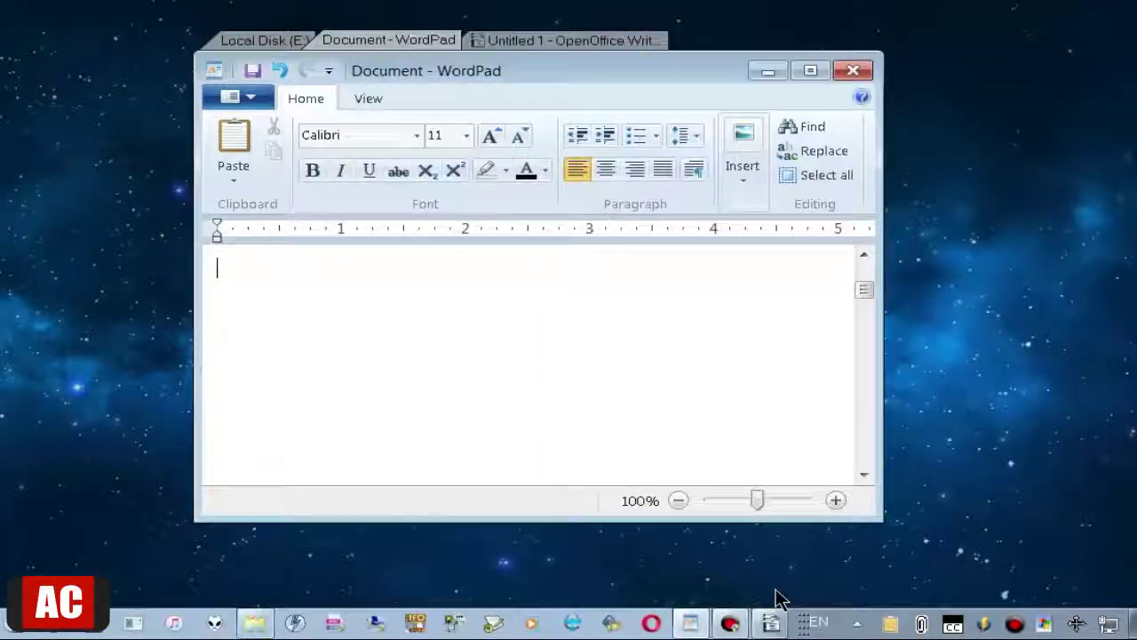
- Paste the flac 1.3.2 08.30.09.png and 08.14.28.png history entries one after another into WordPad, then close the clipboard manager
click(889, 625)
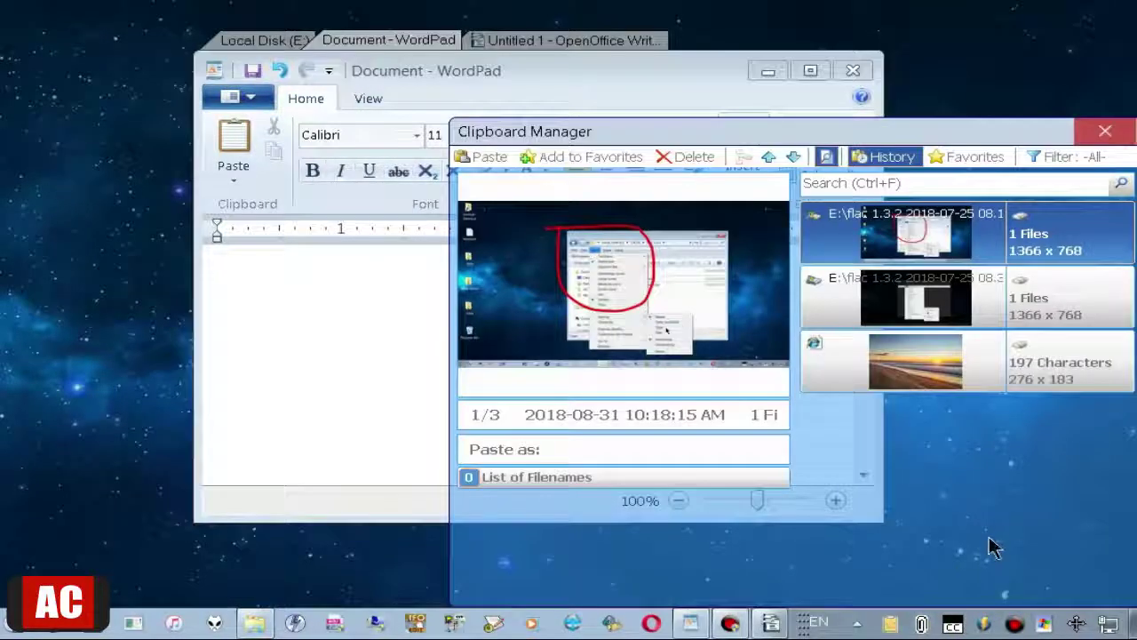
key(Down)
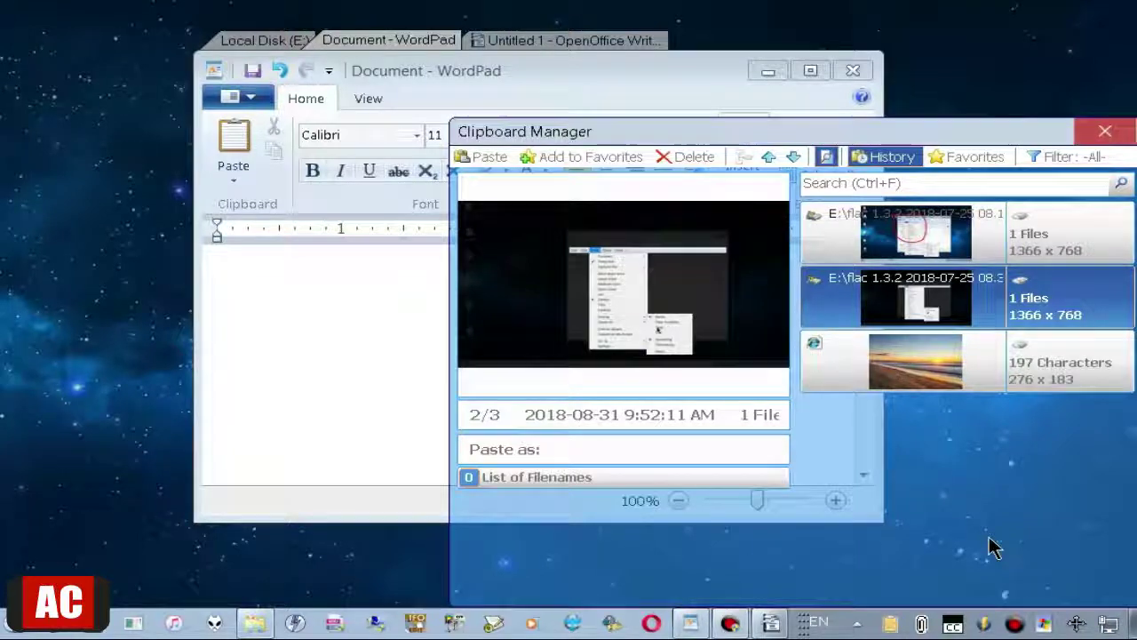
key(Return)
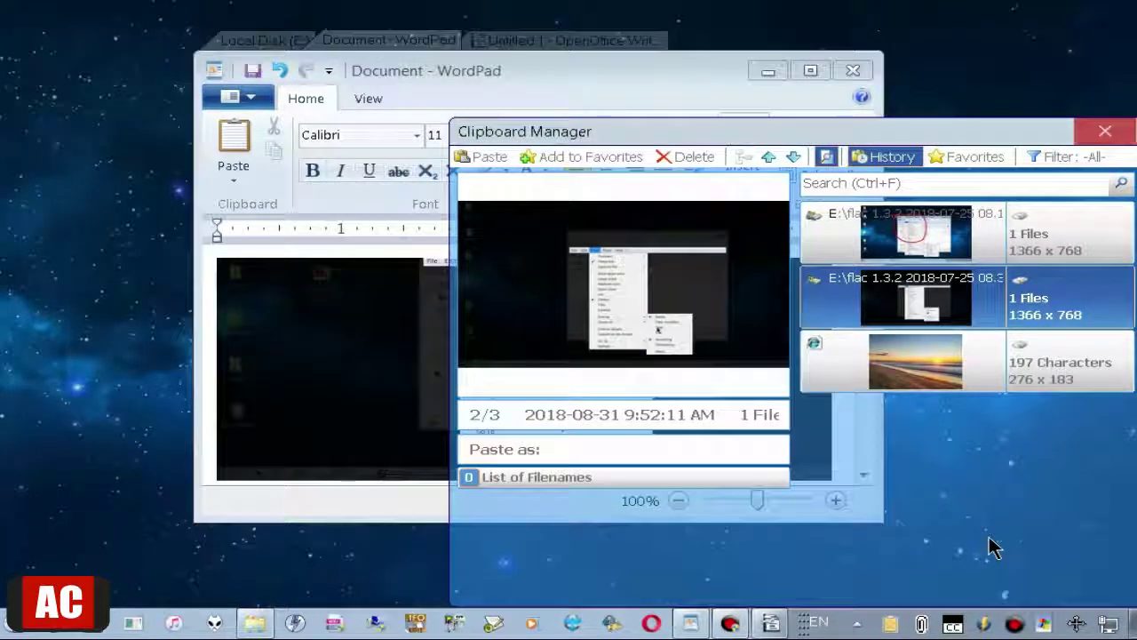
key(Up)
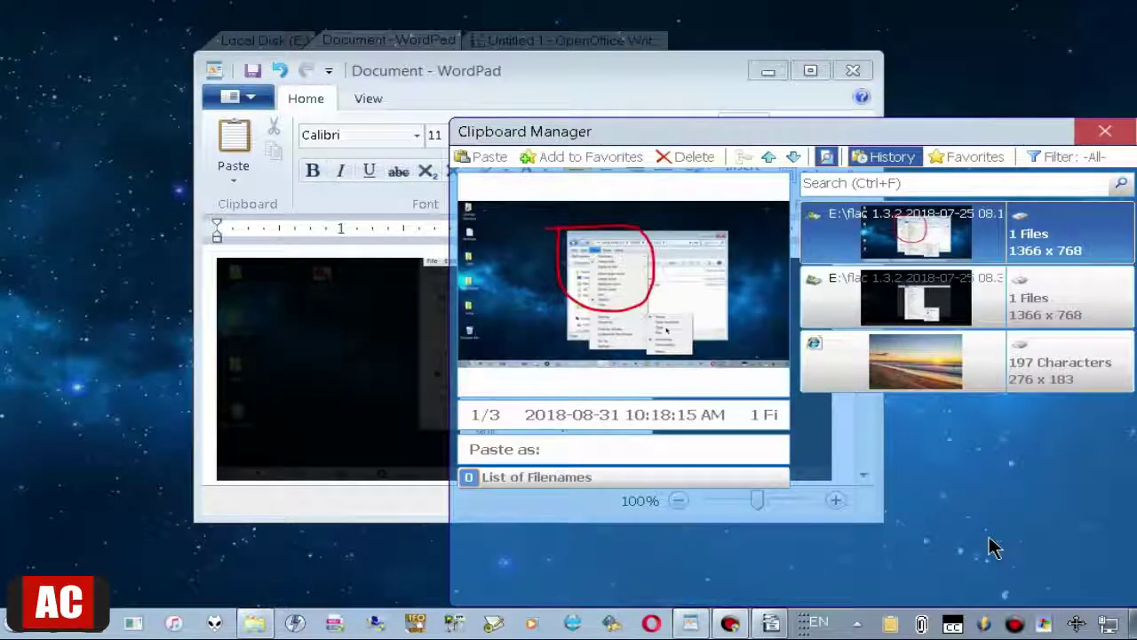
key(Return)
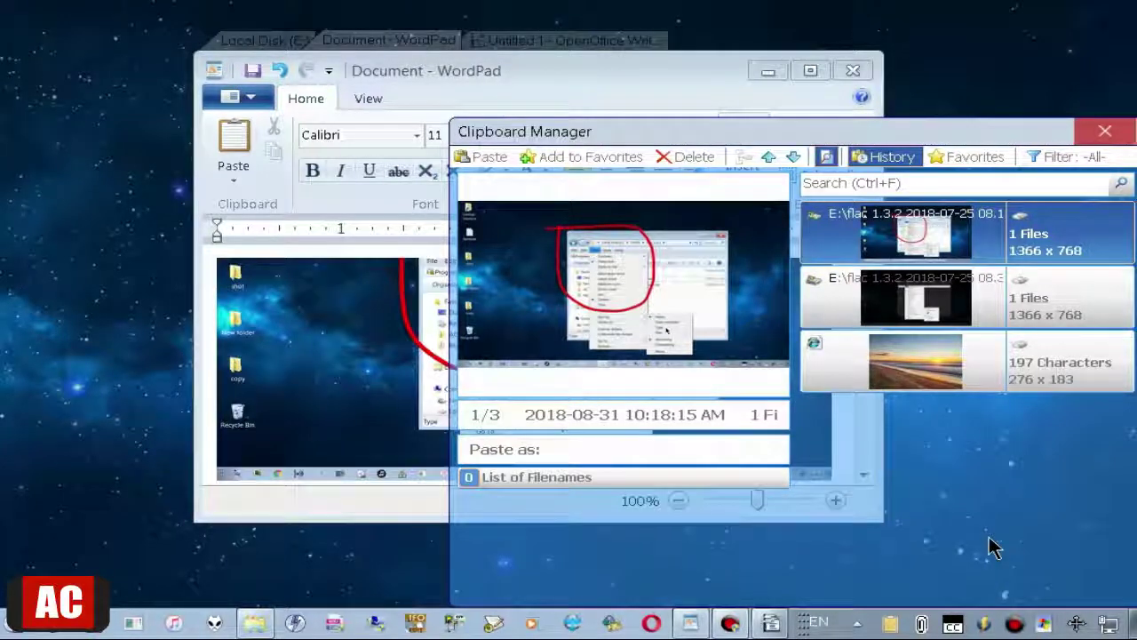
click(1101, 135)
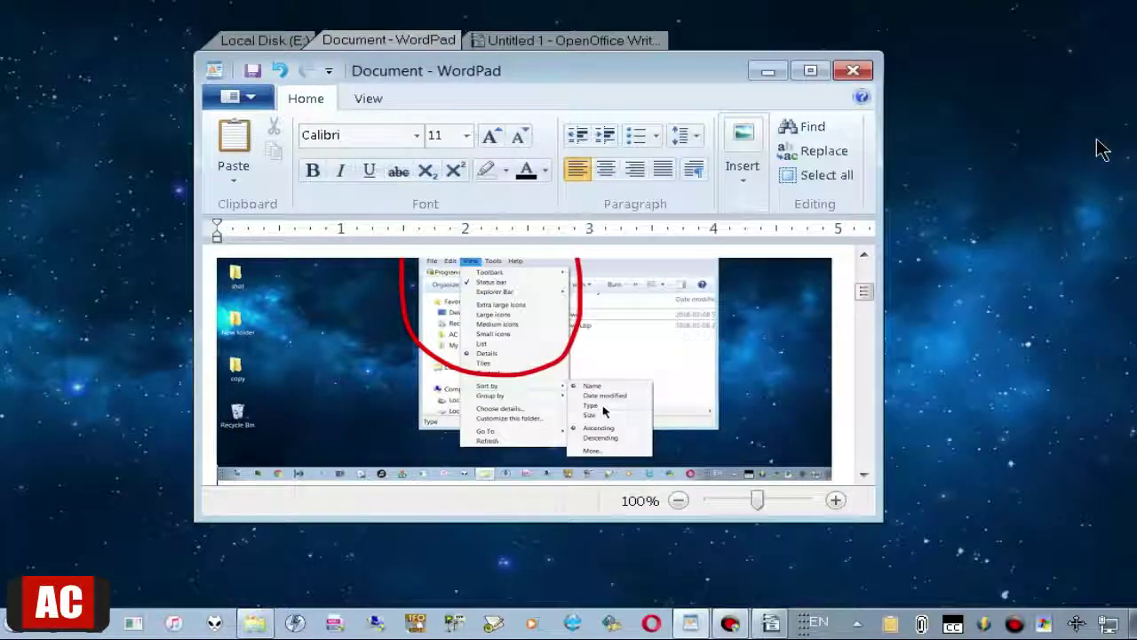
mouse_move(862, 297)
mouse_down()
mouse_move(863, 265)
mouse_move(867, 317)
mouse_move(865, 287)
mouse_move(865, 299)
mouse_up()
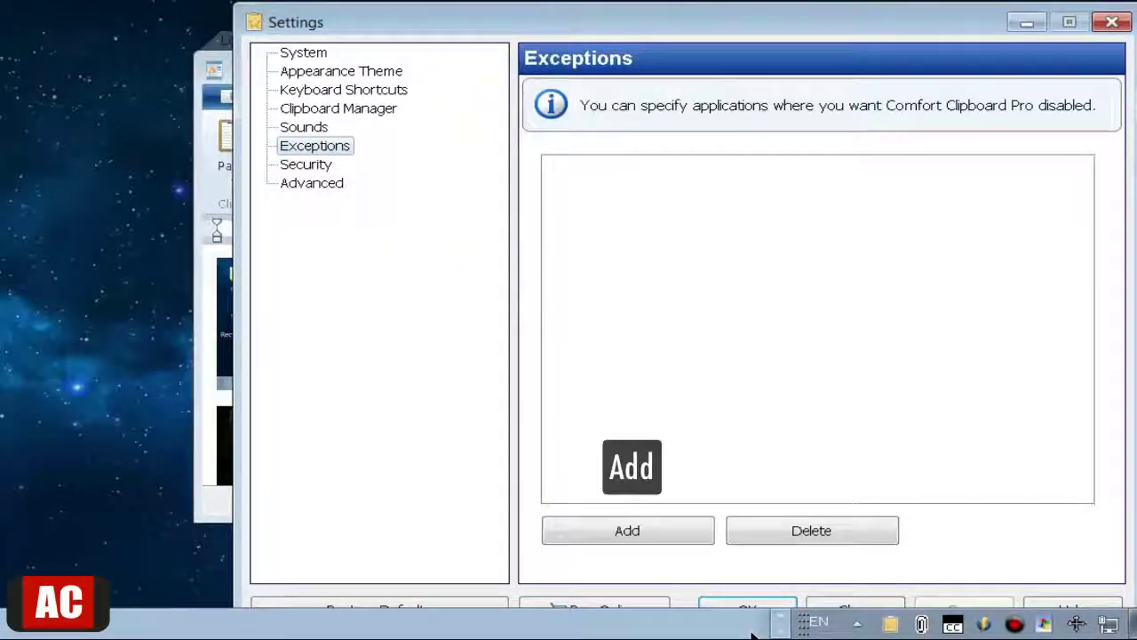
- Add C:\Program Files\Windows NT\Accessories\wordpad.exe to the clipboard manager's exceptions and save the settings
click(660, 528)
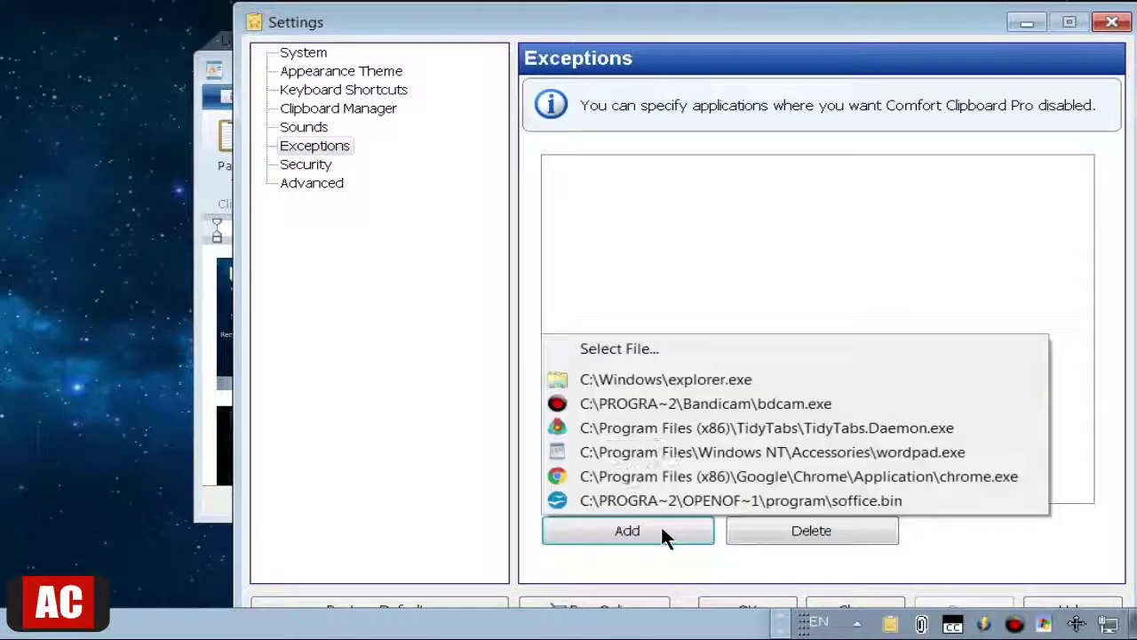
click(715, 455)
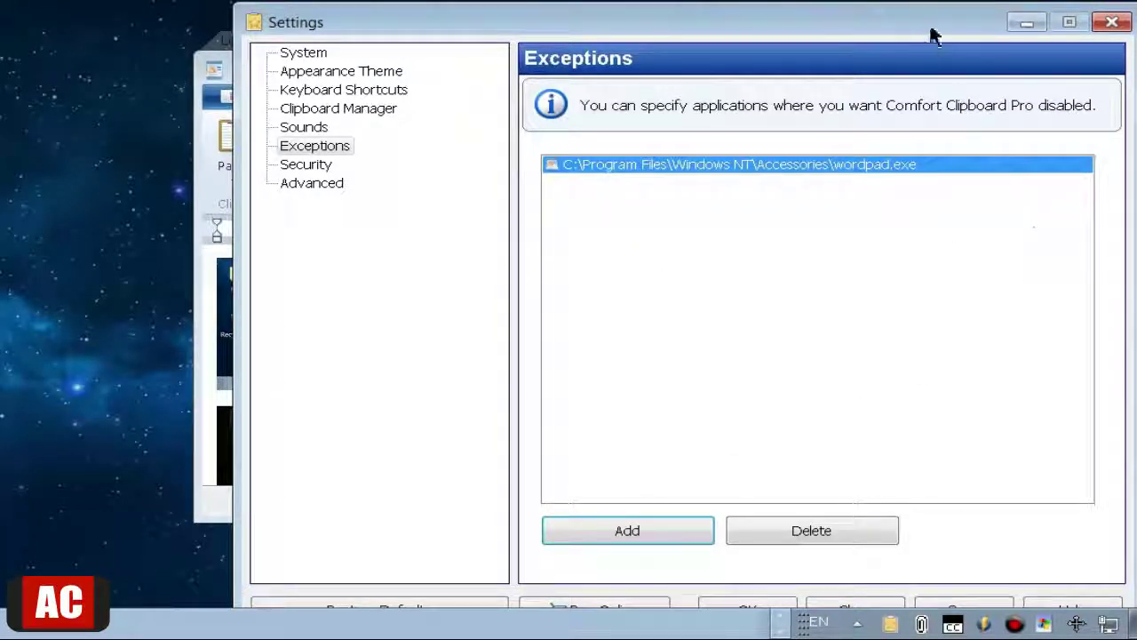
click(957, 563)
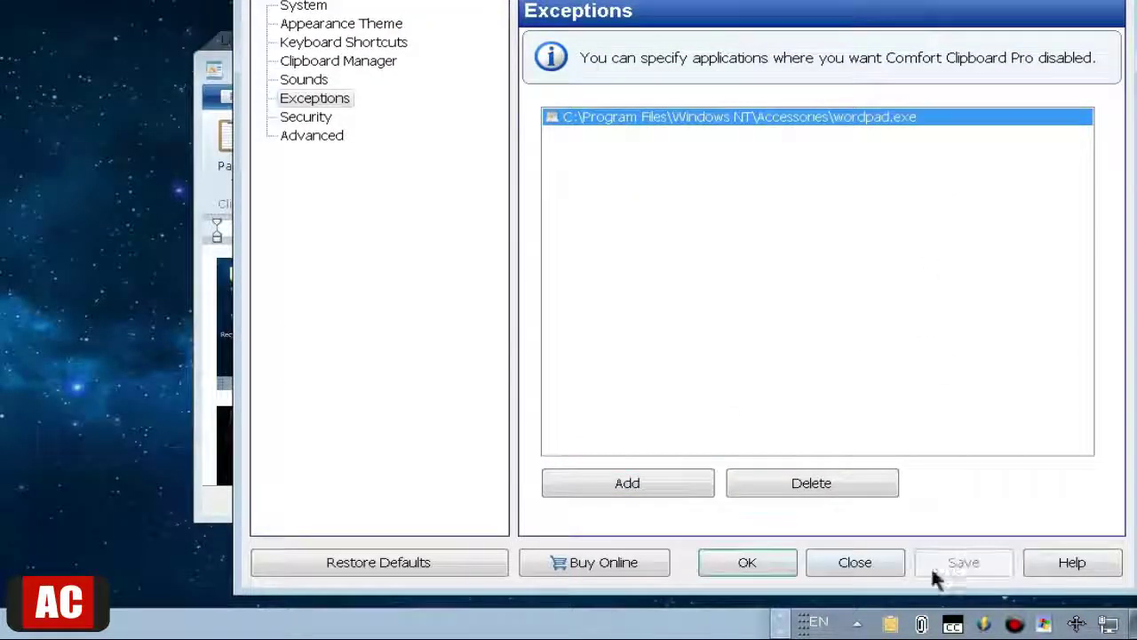
click(710, 562)
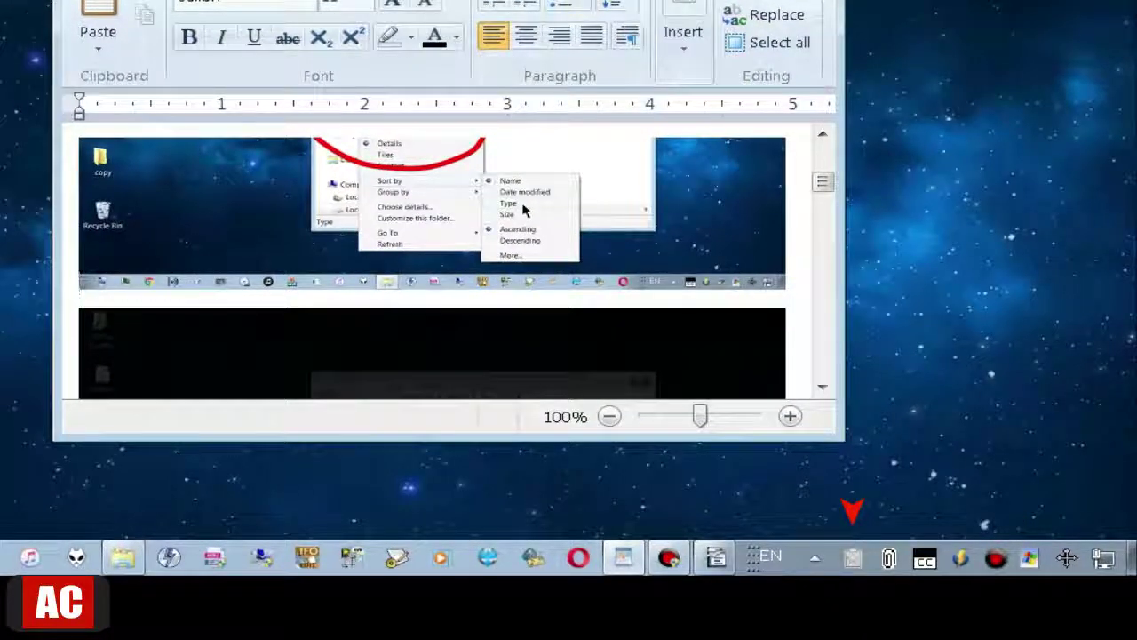
- Switch to OpenOffice Writer and back to WordPad to compare the Comfort Clipboard tray icon's state in each
key(alt+Tab)
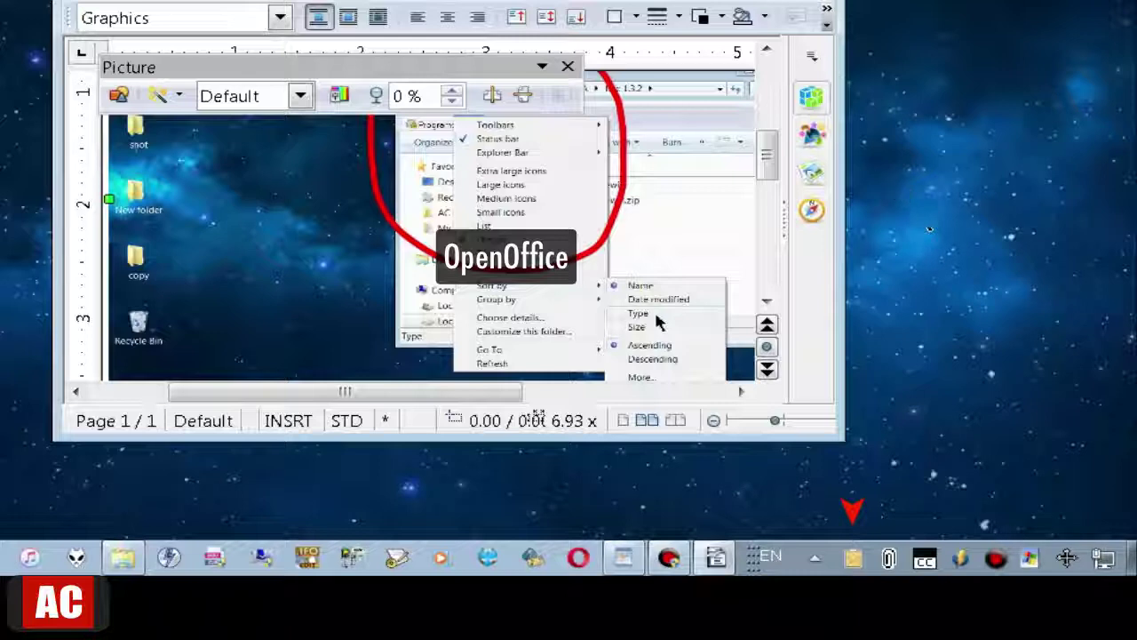
key(alt+Tab)
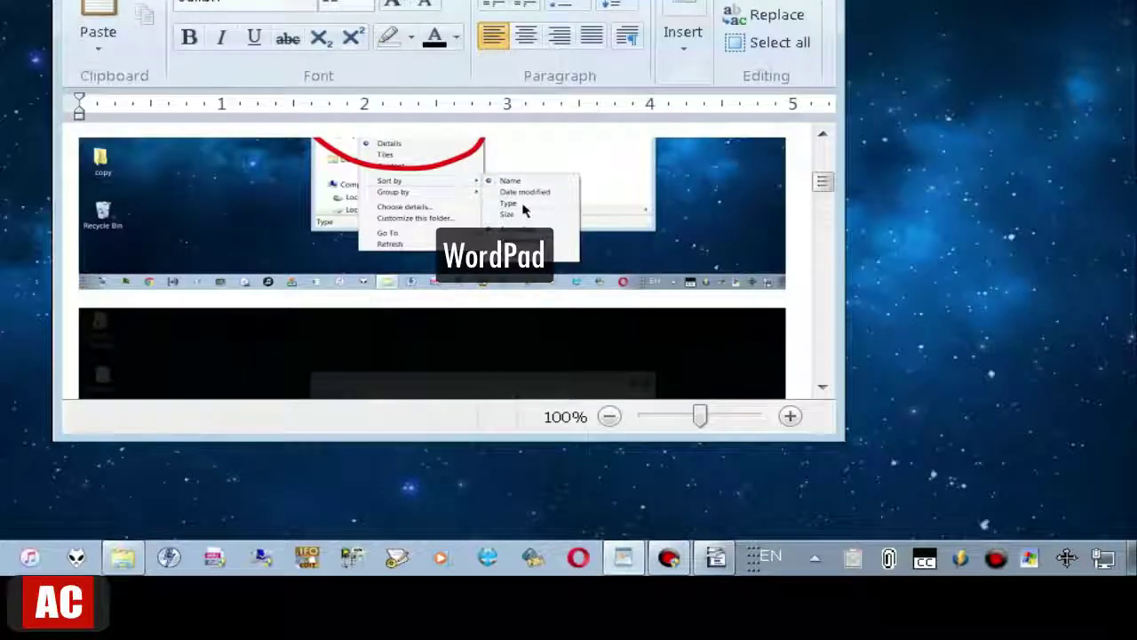